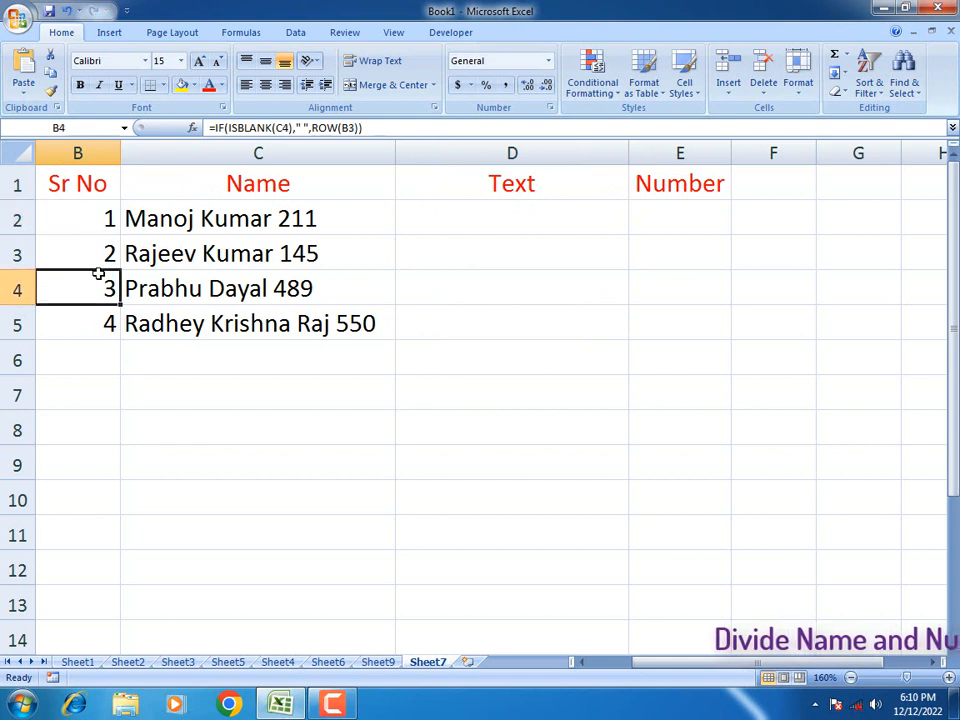
- Examine the automatic numbering formulas in the Sr No column
{"action": "left_click", "coordinate": [100, 219]}
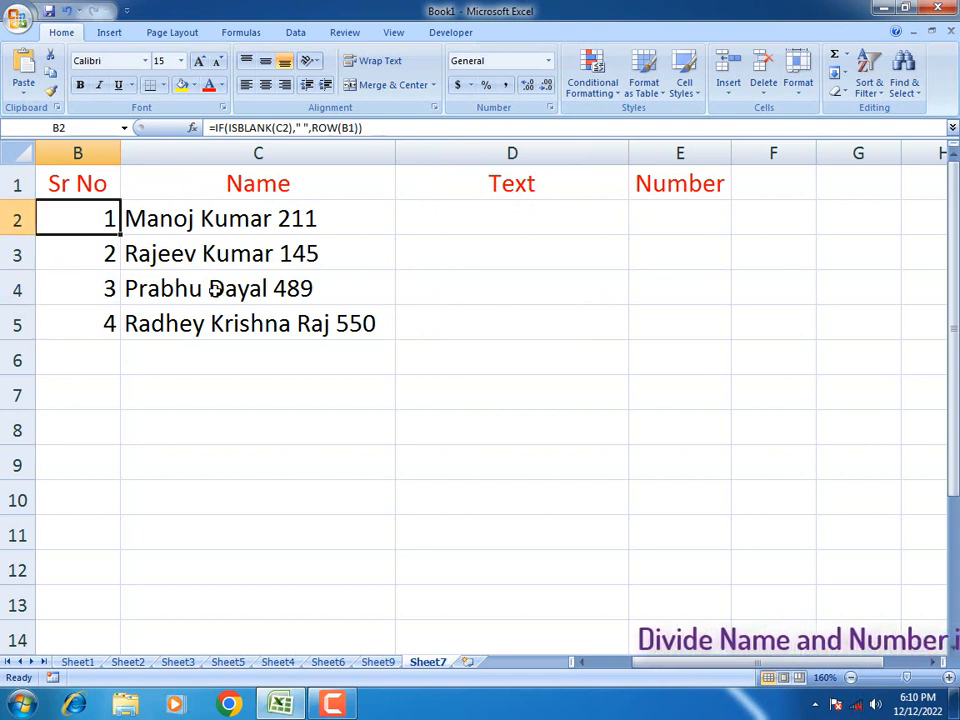
{"action": "left_click", "coordinate": [124, 285]}
{"action": "left_click", "coordinate": [88, 230]}
{"action": "left_click", "coordinate": [88, 241]}
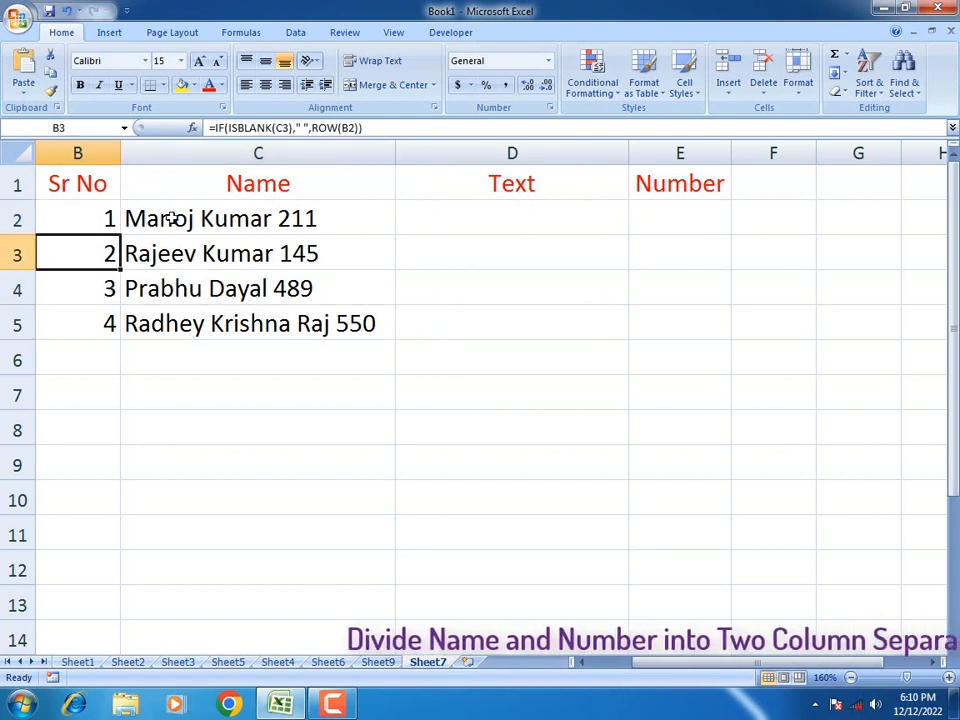
{"action": "left_click", "coordinate": [98, 218]}
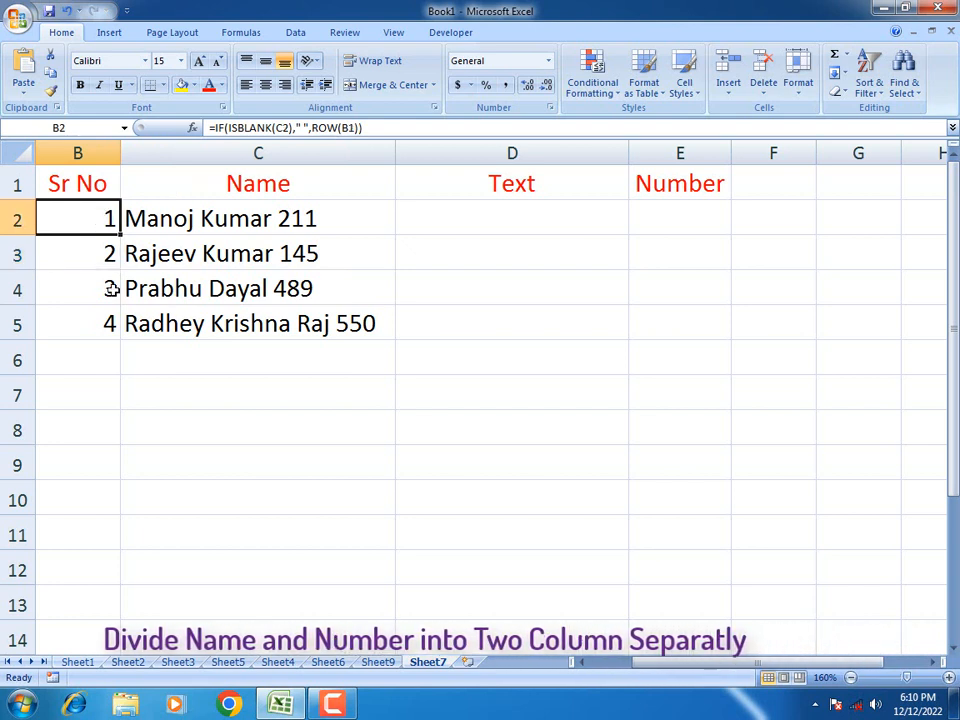
- Test the automatic serial numbering by entering "u" in Name cell C6, and clear the entry again
{"action": "left_click", "coordinate": [117, 357]}
{"action": "left_click", "coordinate": [159, 347]}
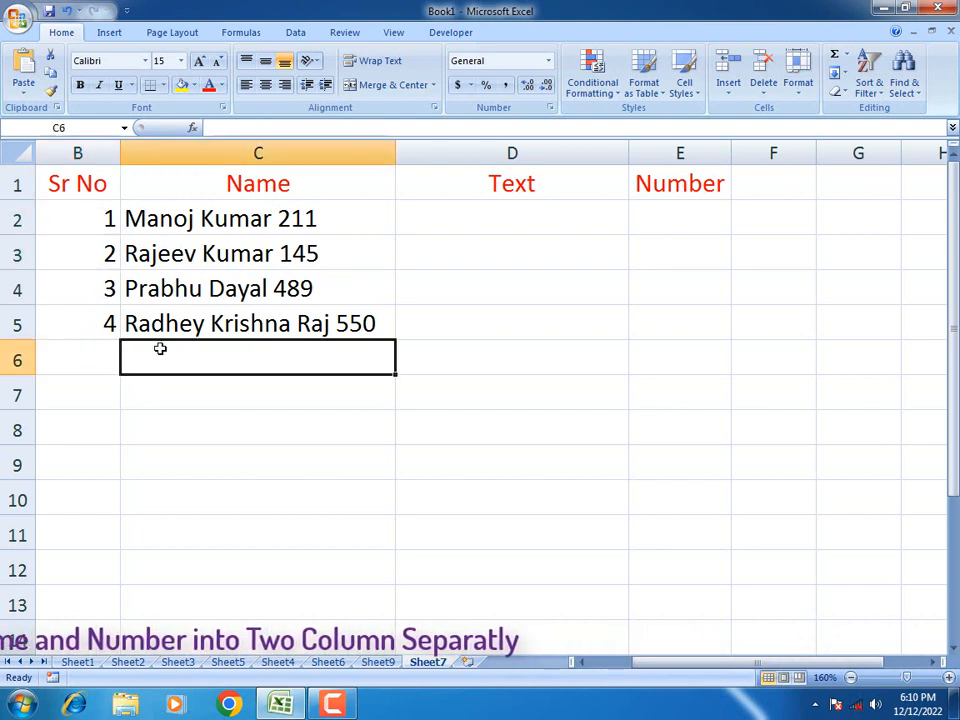
{"action": "type", "text": "u"}
{"action": "key", "text": "Return"}
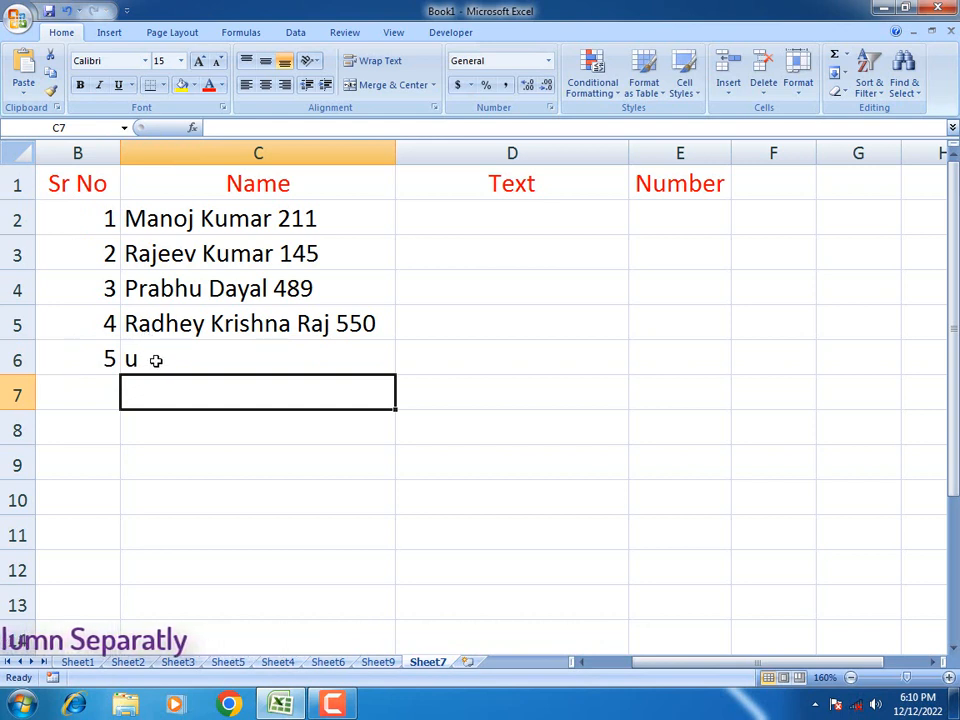
{"action": "left_click", "coordinate": [155, 359]}
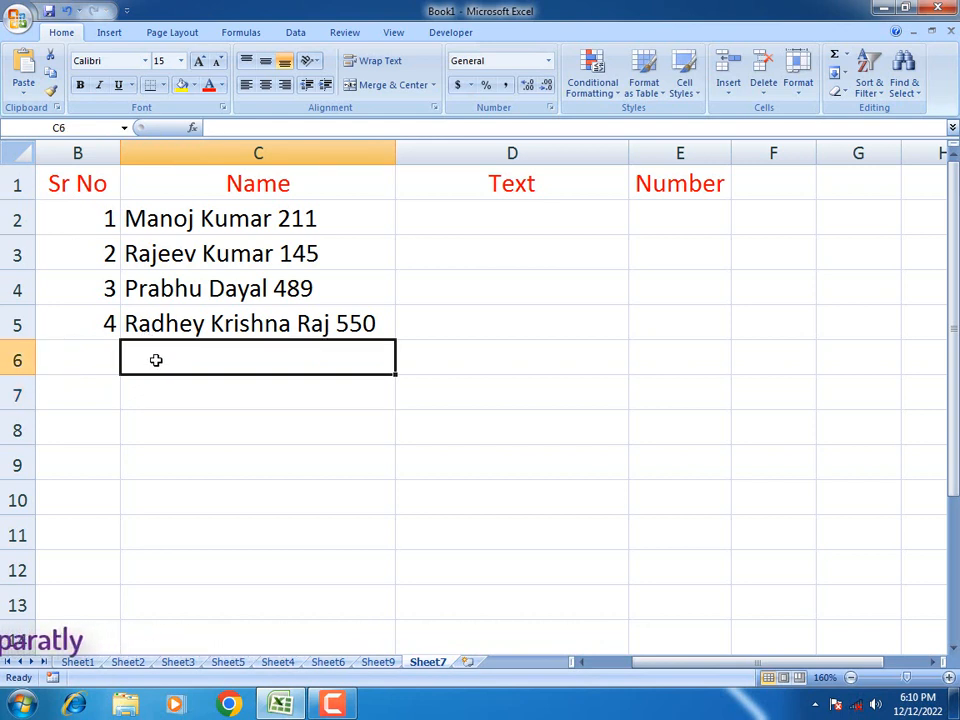
{"action": "left_click", "coordinate": [475, 367]}
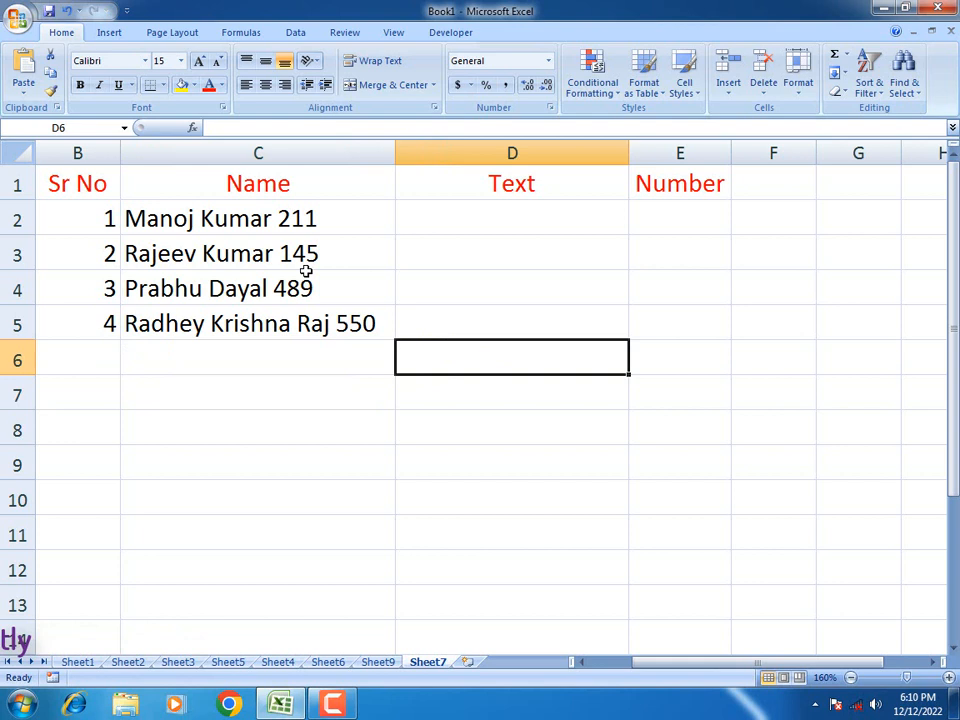
- Review the combined name-and-number entries in the Name column against the empty Text column
{"action": "left_click", "coordinate": [180, 219]}
{"action": "left_click", "coordinate": [194, 254]}
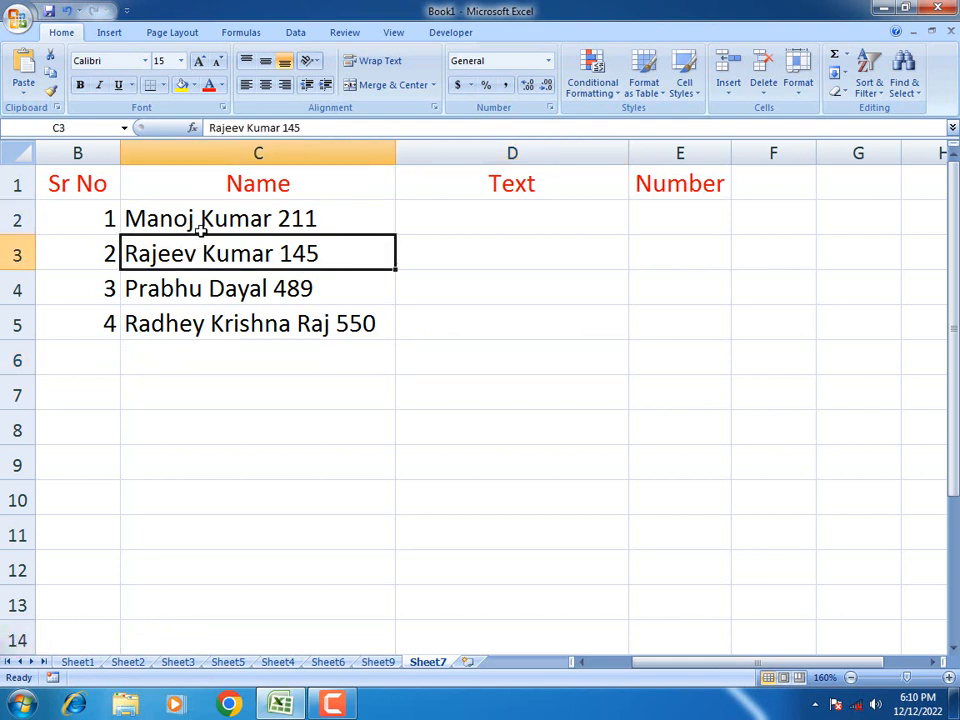
{"action": "left_click", "coordinate": [201, 221]}
{"action": "left_click", "coordinate": [225, 248]}
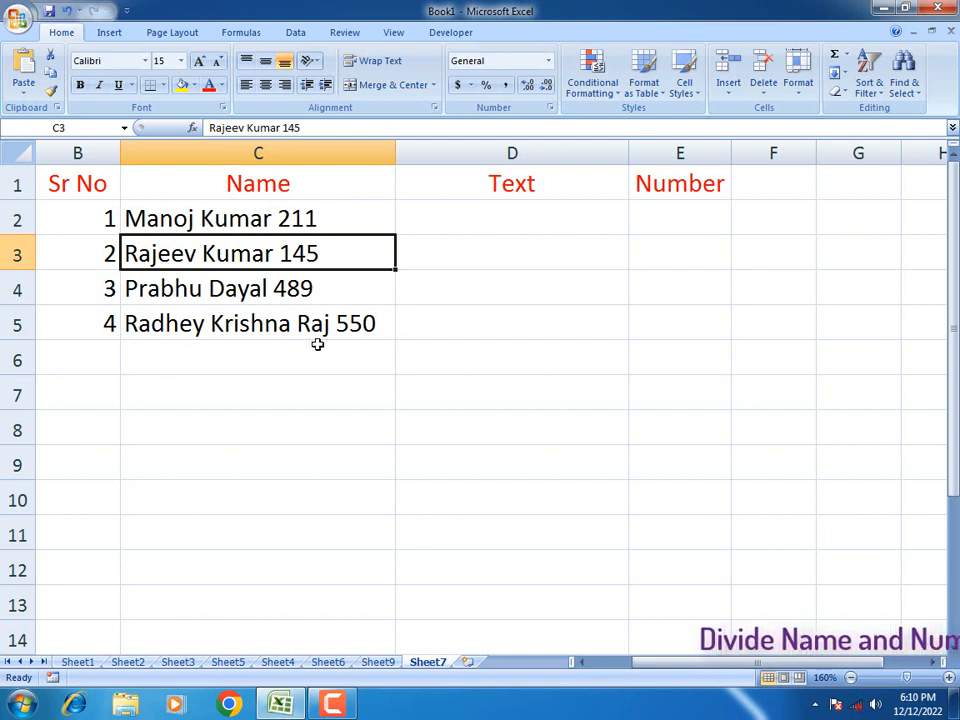
{"action": "left_click", "coordinate": [495, 317]}
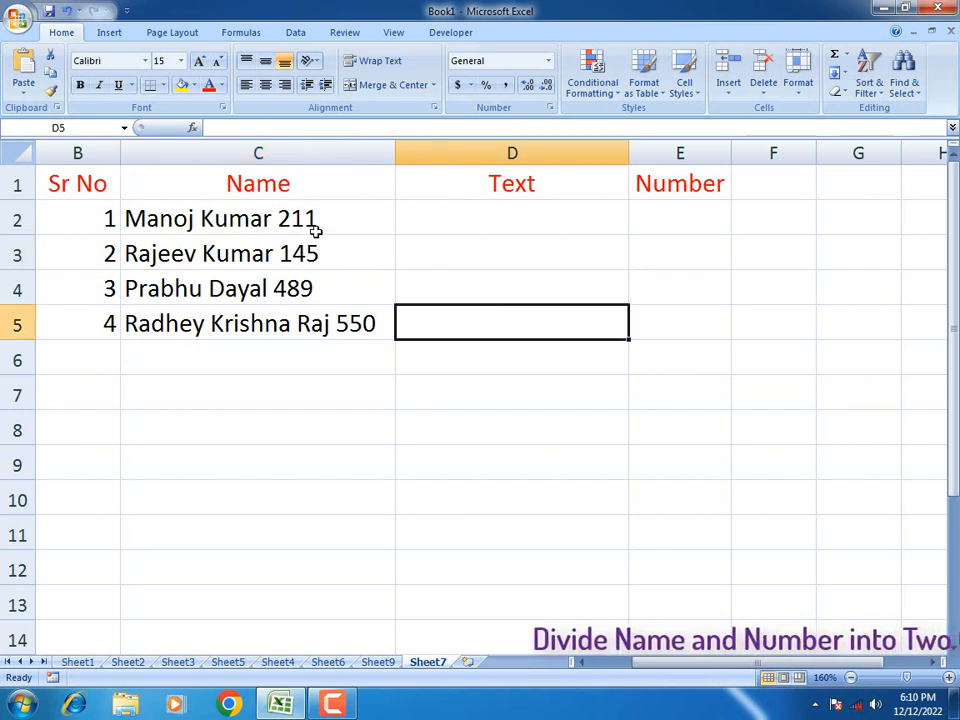
{"action": "left_click", "coordinate": [240, 222]}
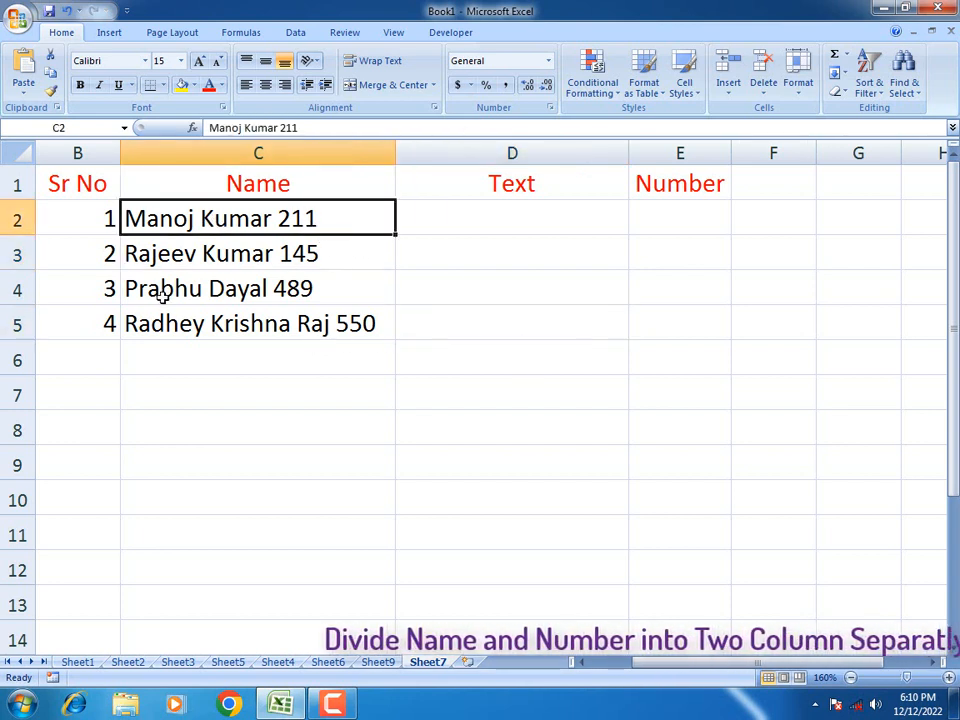
{"action": "key", "text": "Down"}
{"action": "key", "text": "Down"}
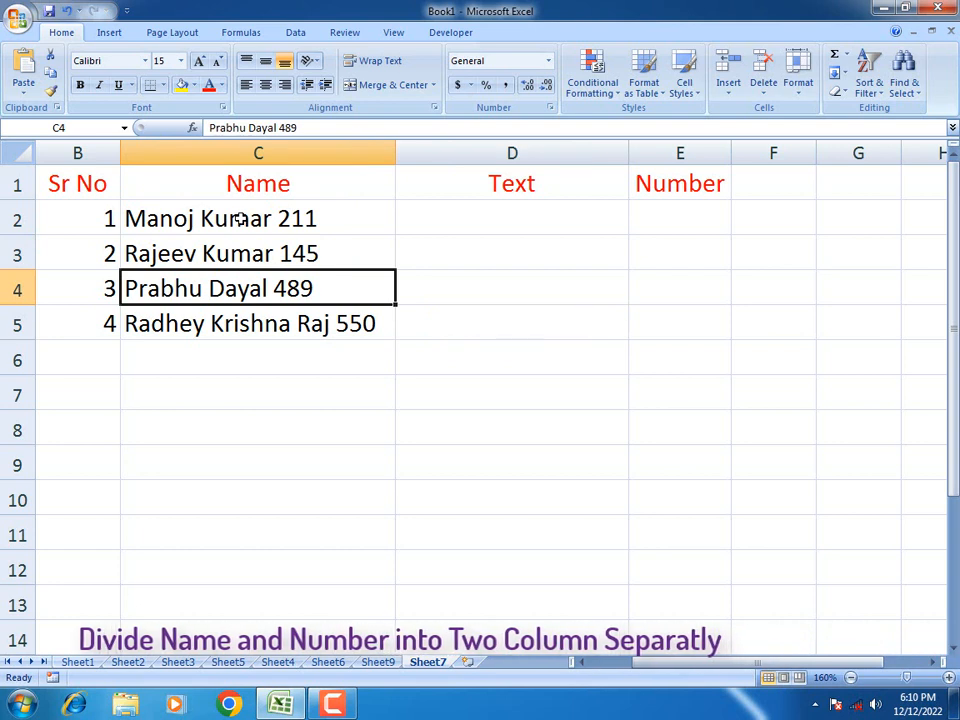
{"action": "key", "text": "Up"}
{"action": "key", "text": "Up"}
{"action": "key", "text": "Down"}
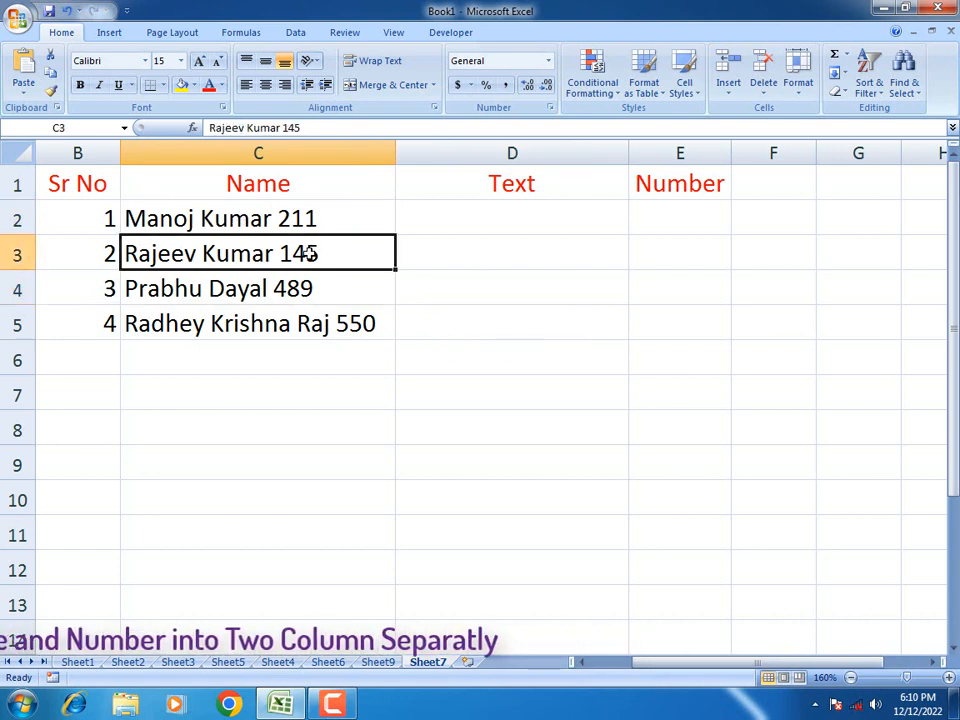
{"action": "key", "text": "Up"}
{"action": "key", "text": "Down"}
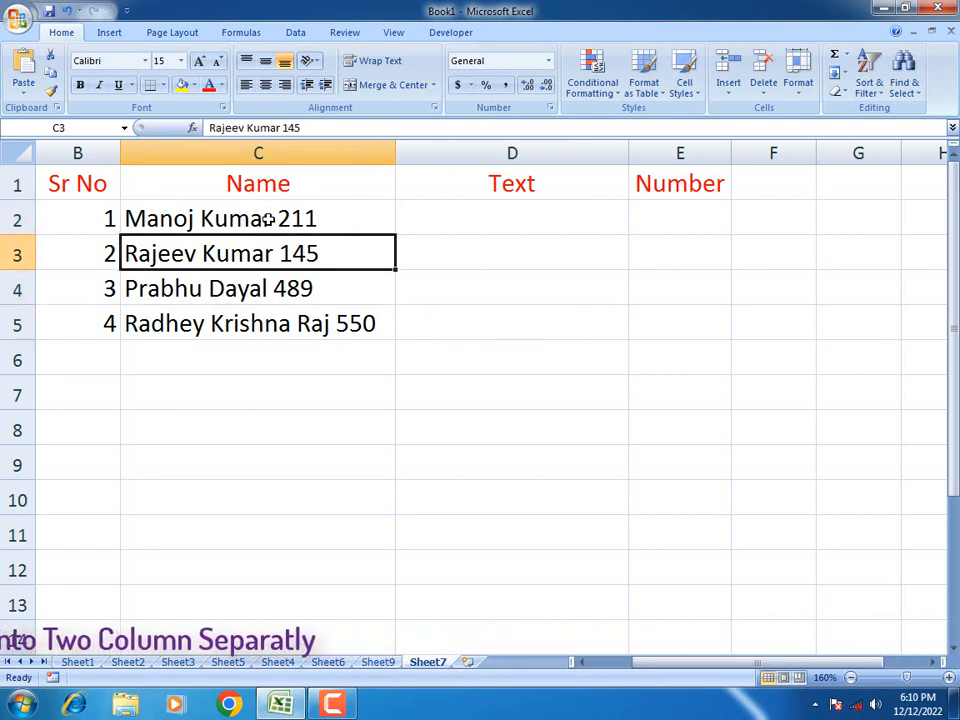
{"action": "key", "text": "Up"}
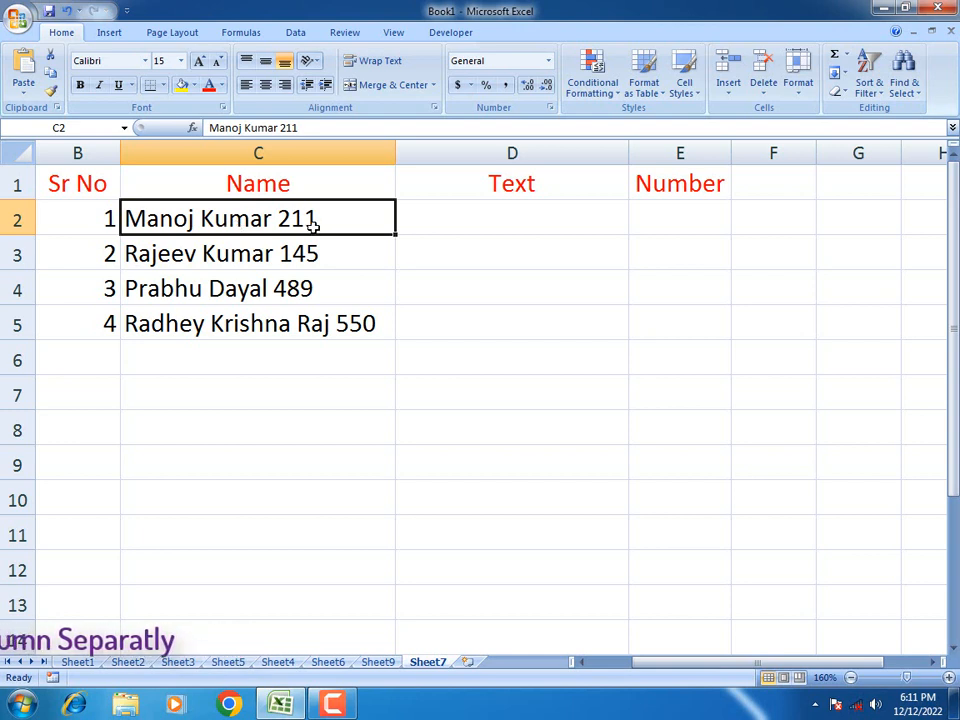
{"action": "key", "text": "Down"}
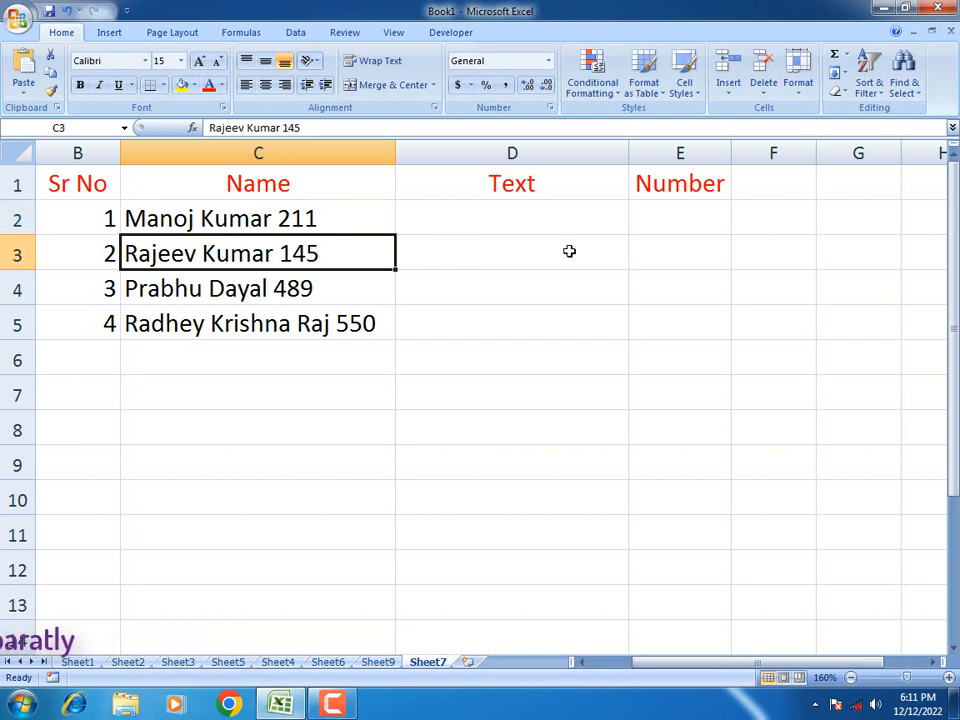
{"action": "left_click", "coordinate": [531, 233]}
{"action": "left_click", "coordinate": [353, 243]}
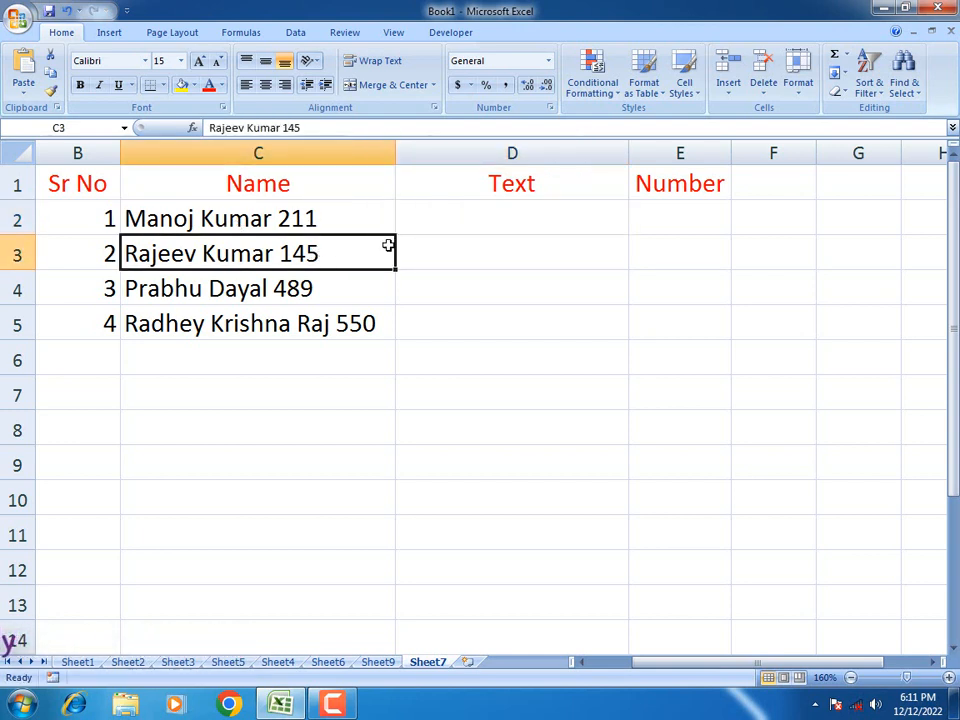
- Start a LEFT formula in cell D2 of the Text column with C2 as its text argument
{"action": "left_click", "coordinate": [421, 228]}
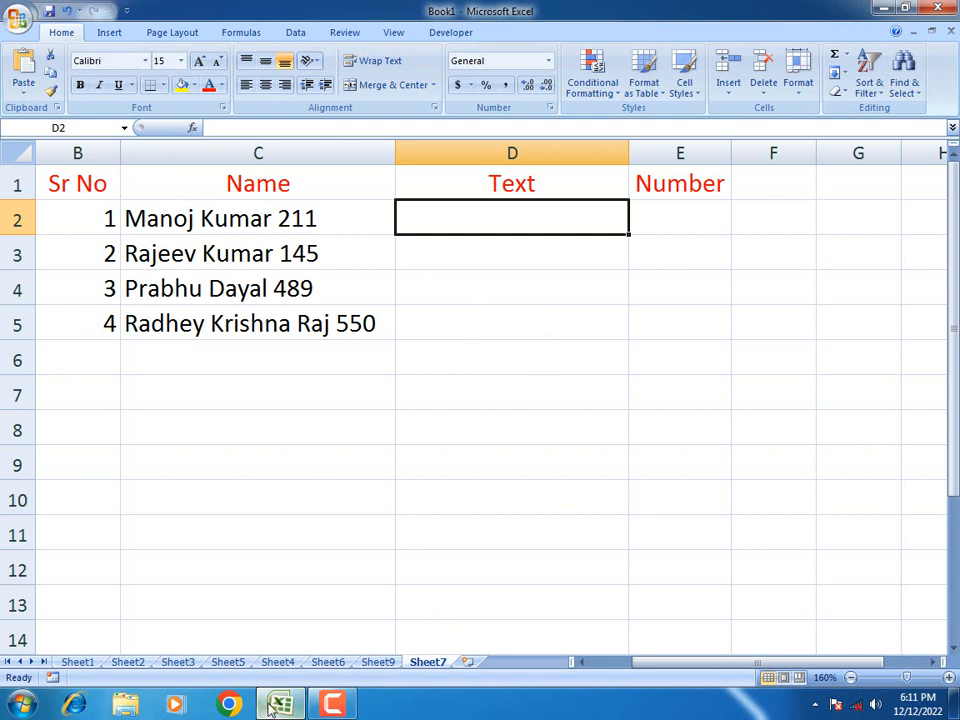
{"action": "mouse_move", "coordinate": [269, 708]}
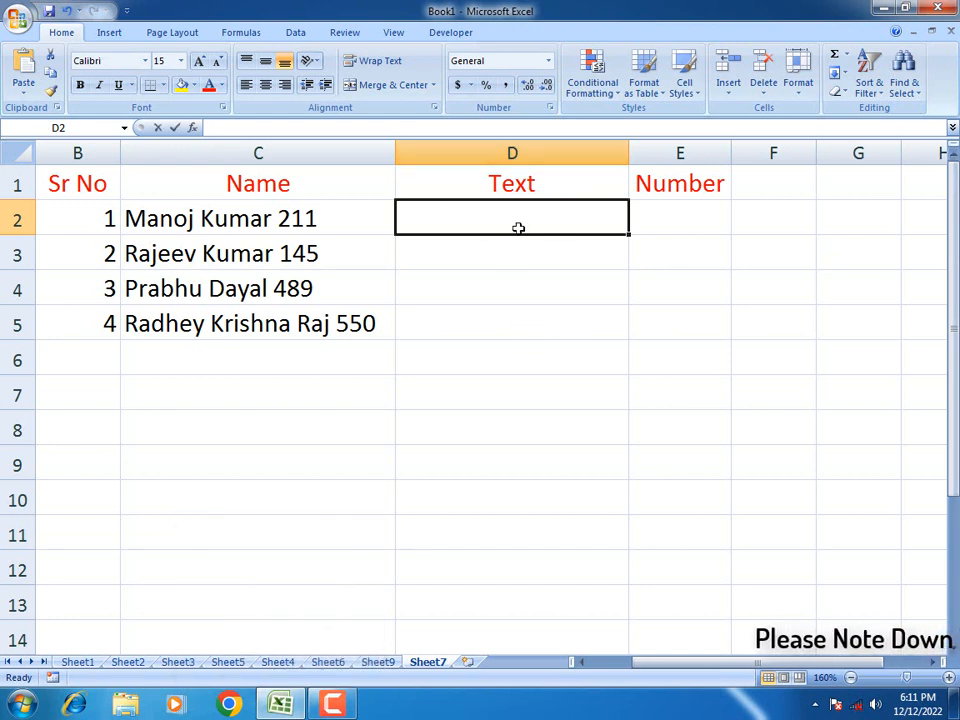
{"action": "type", "text": "=lefy"}
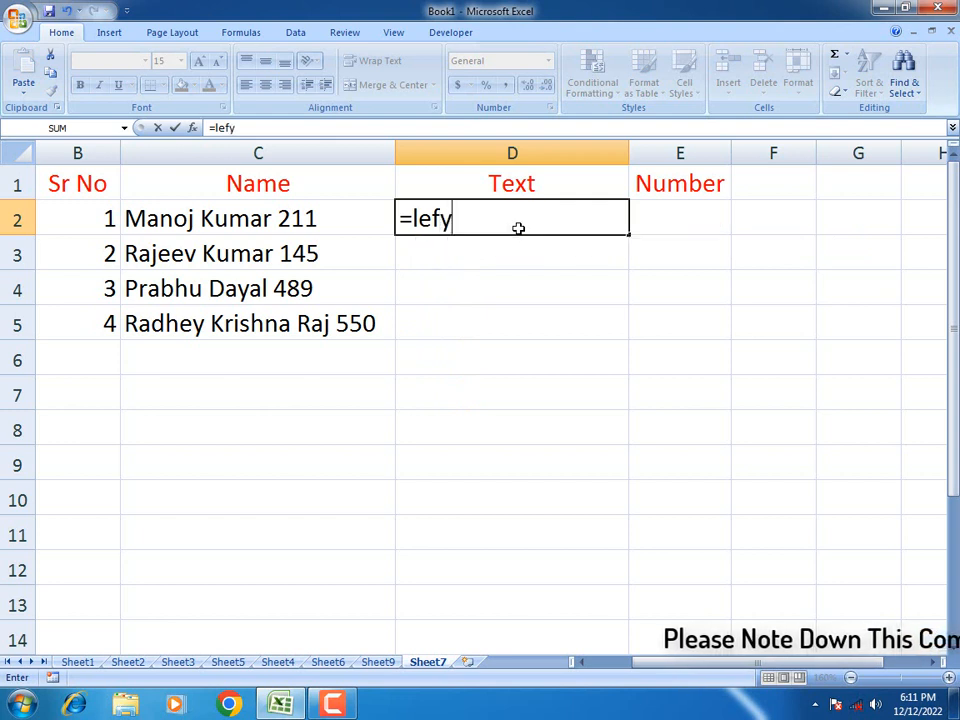
{"action": "key", "text": "BackSpace"}
{"action": "type", "text": "t"}
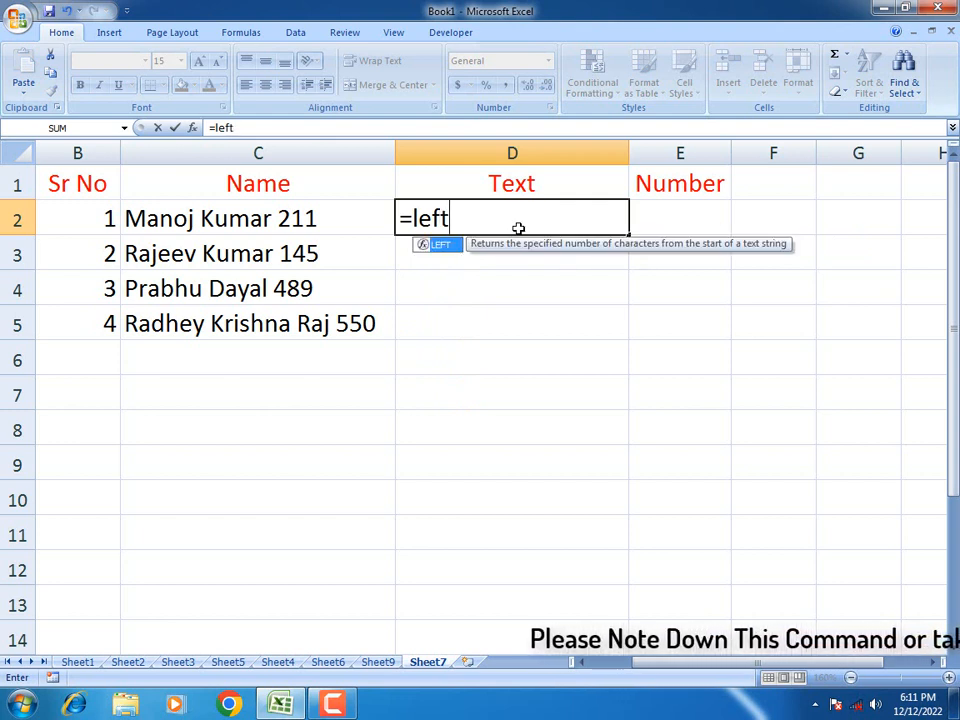
{"action": "type", "text": "("}
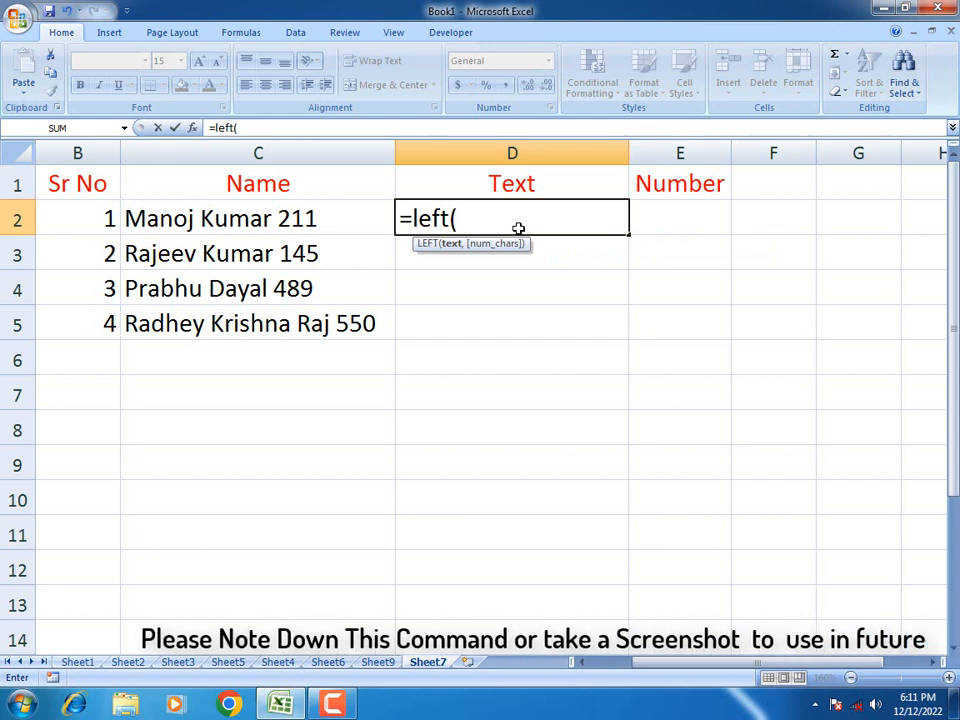
{"action": "type", "text": "c2"}
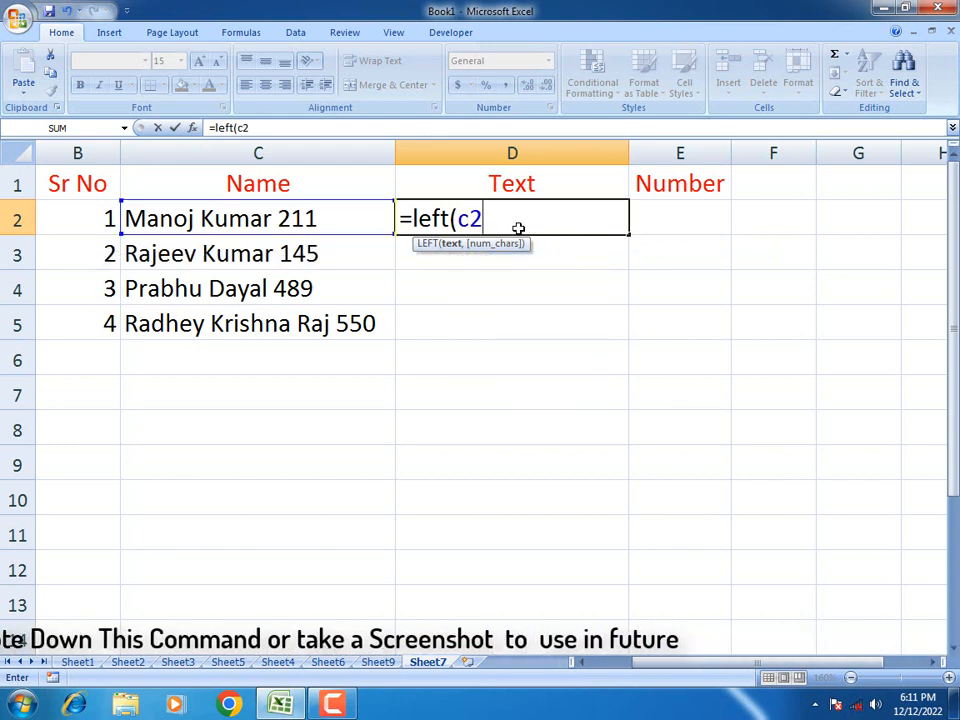
{"action": "type", "text": ","}
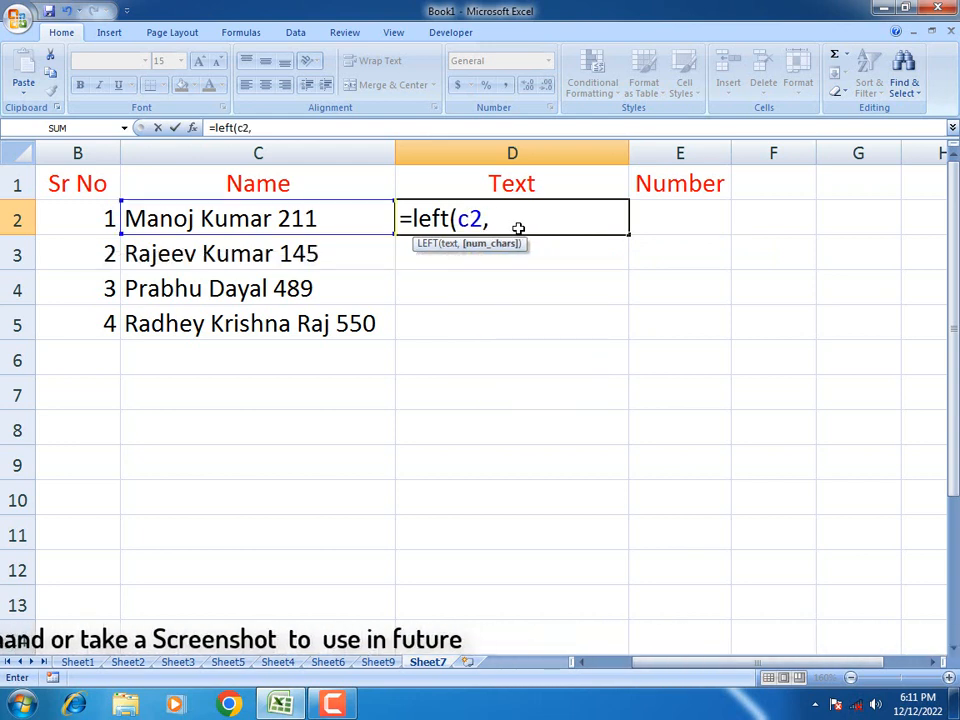
- Nest MIN with an inner IFERROR as the character-count argument of the LEFT formula in D2
{"action": "type", "text": "min"}
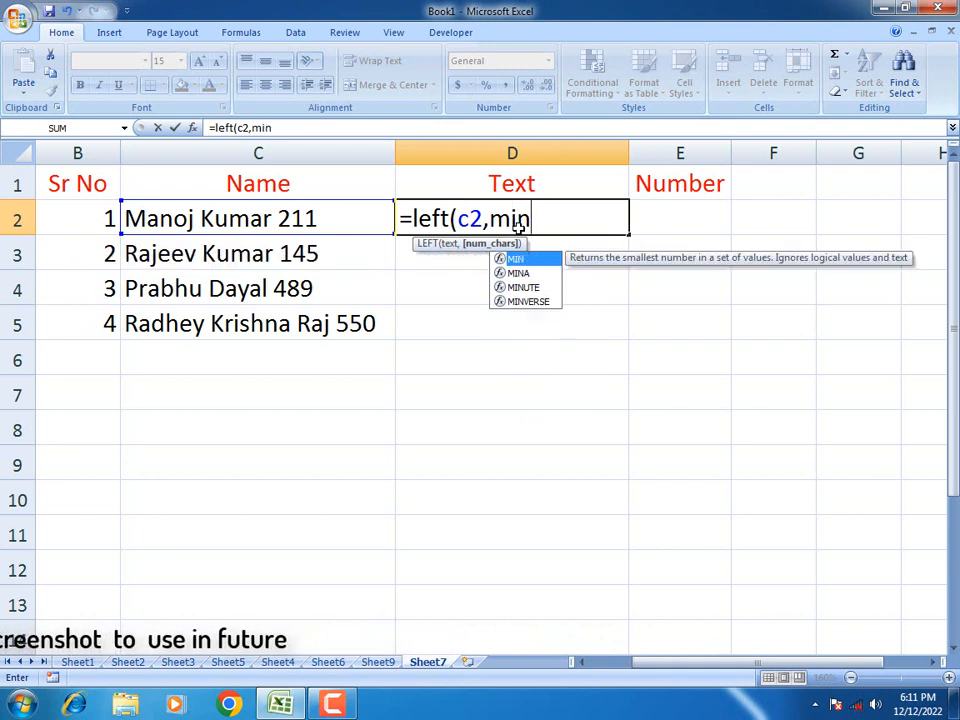
{"action": "type", "text": "("}
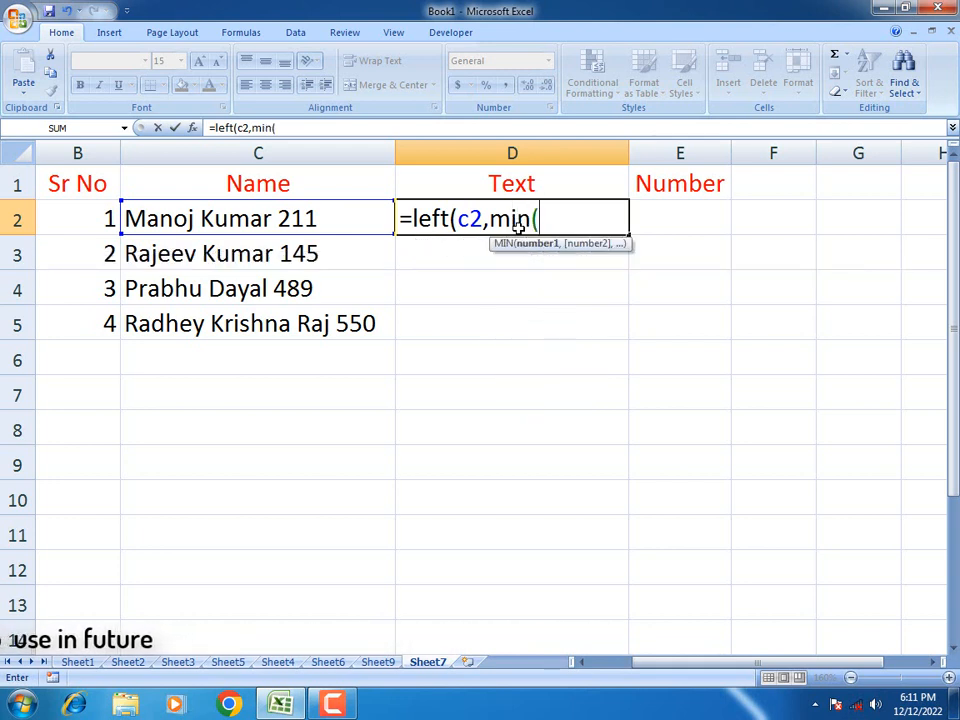
{"action": "type", "text": "if"}
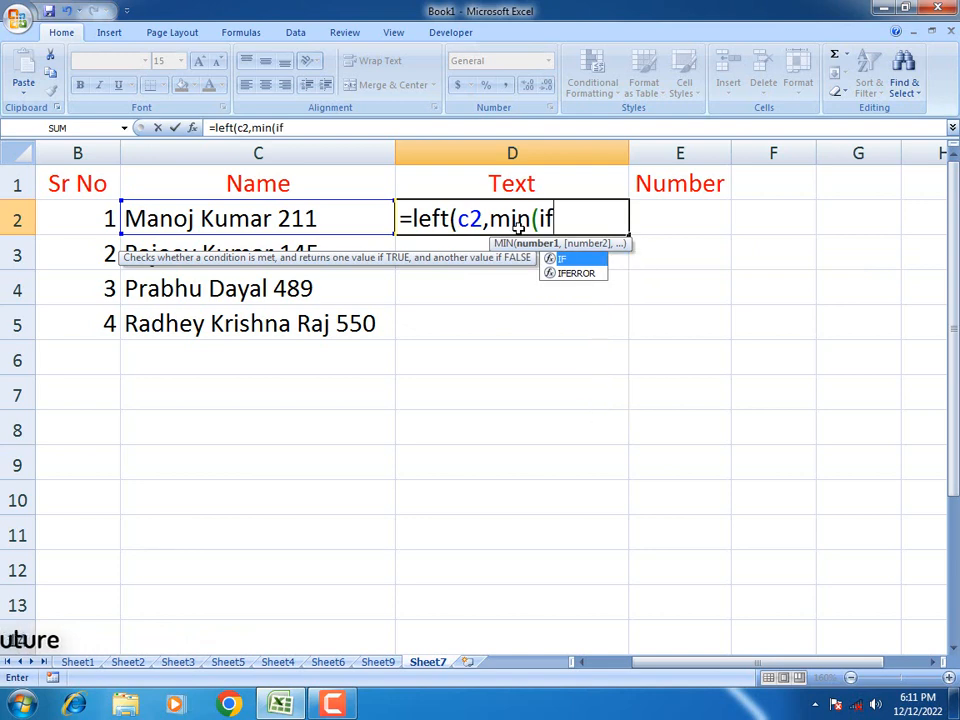
{"action": "key", "text": "Return"}
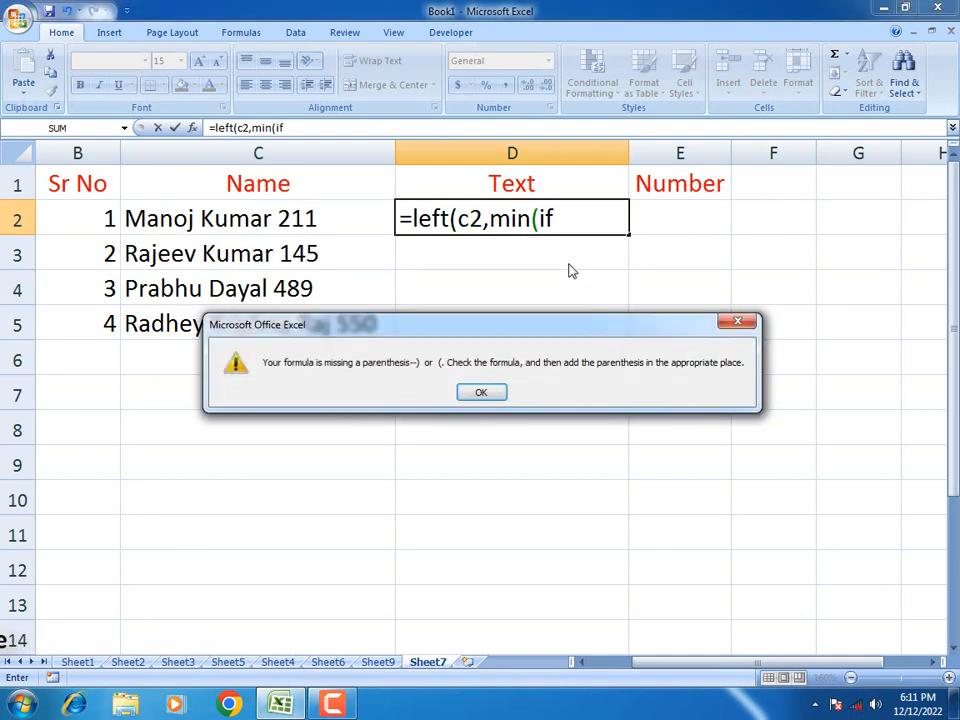
{"action": "left_click", "coordinate": [466, 391]}
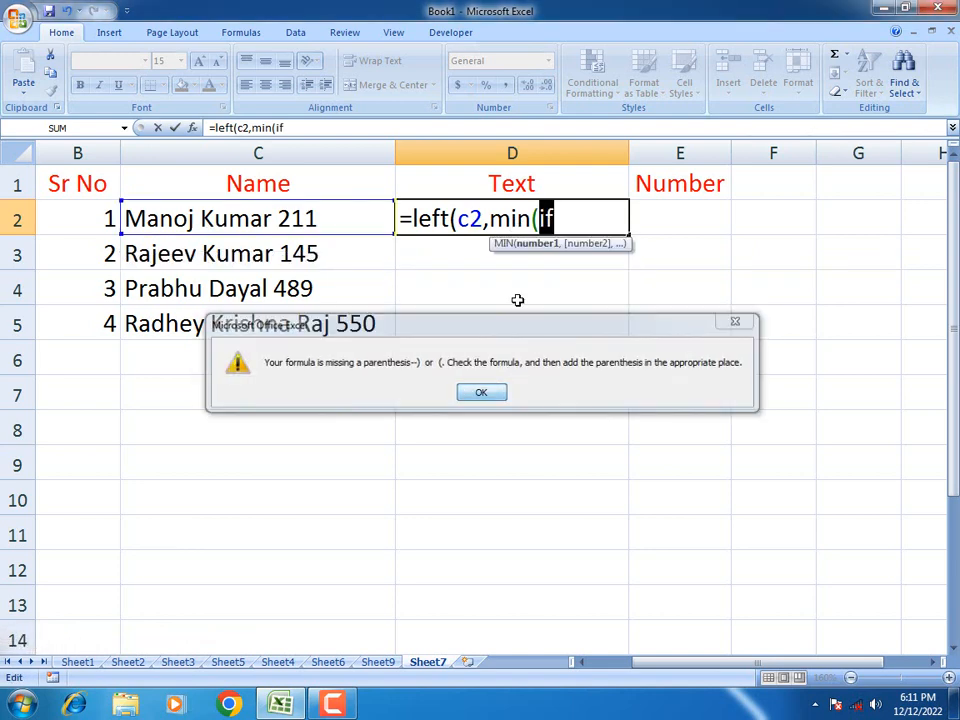
{"action": "type", "text": "e"}
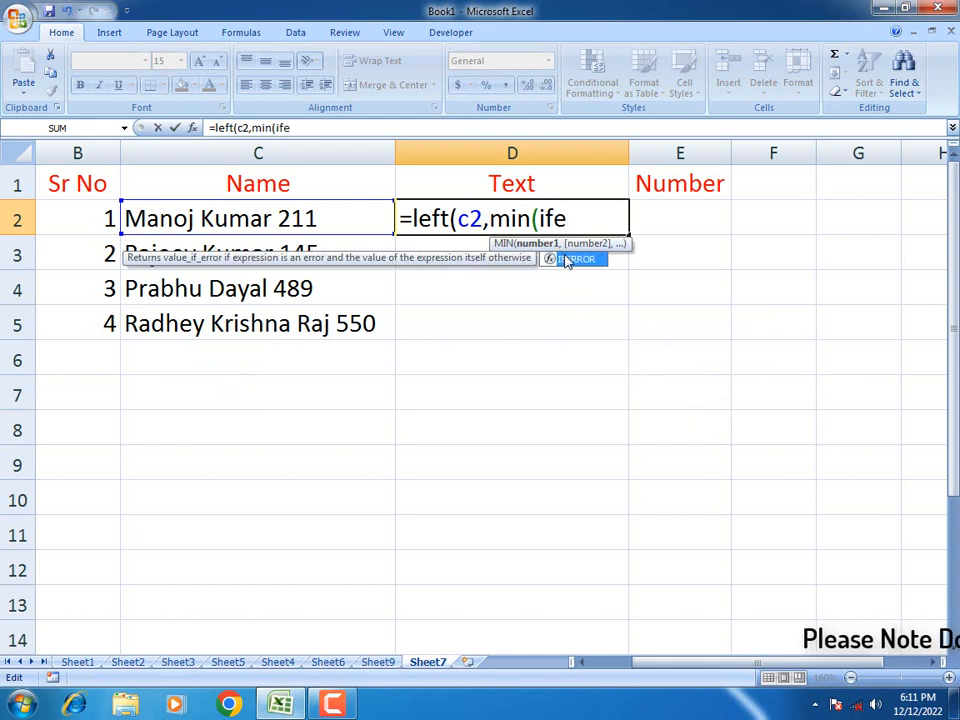
{"action": "double_click", "coordinate": [565, 260]}
- Nest a FIND function as the value argument of IFERROR in the D2 formula
{"action": "type", "text": "fi"}
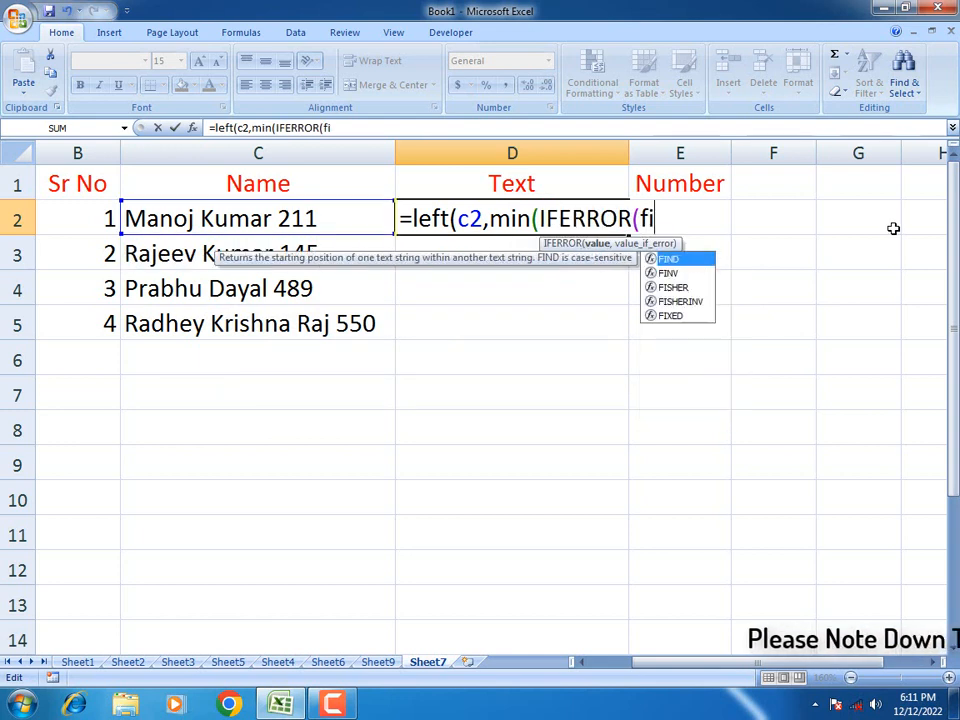
{"action": "type", "text": "nd"}
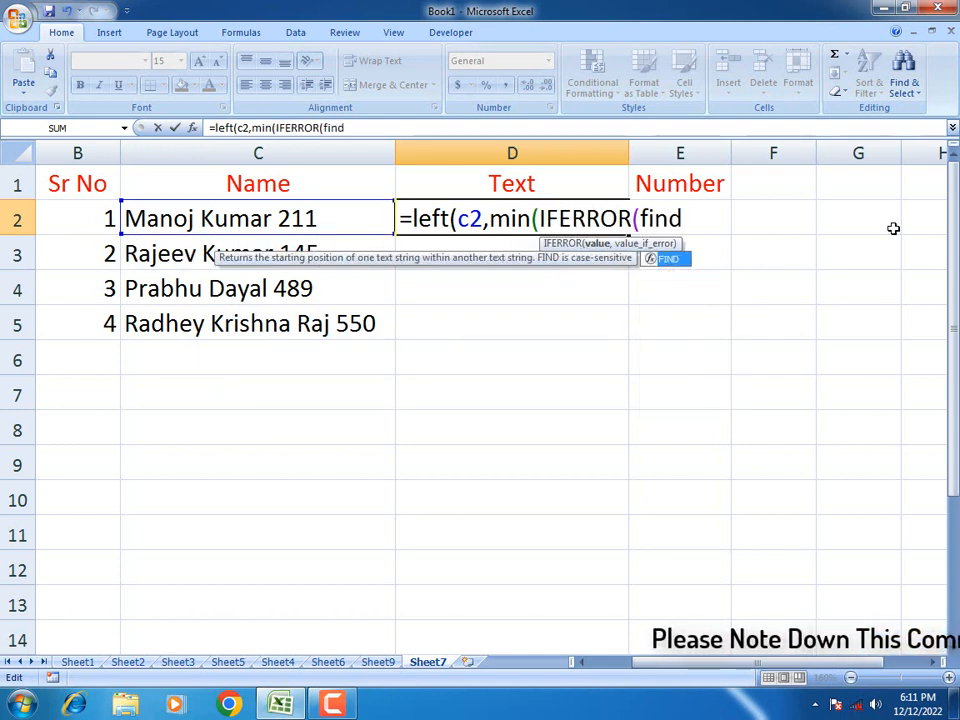
{"action": "type", "text": ")"}
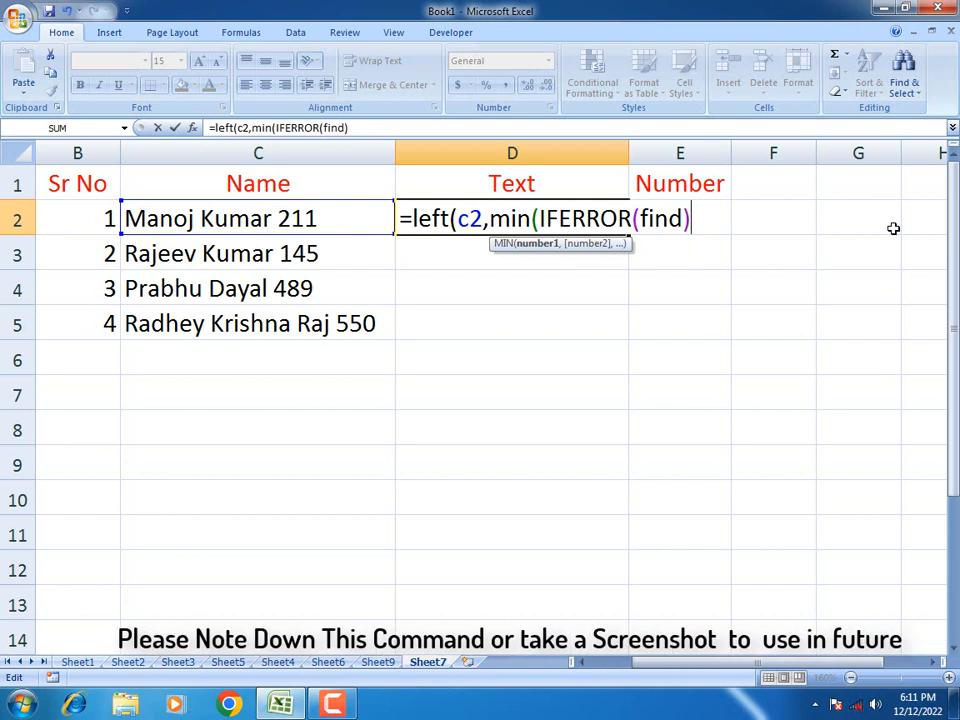
{"action": "key", "text": "BackSpace"}
{"action": "type", "text": "("}
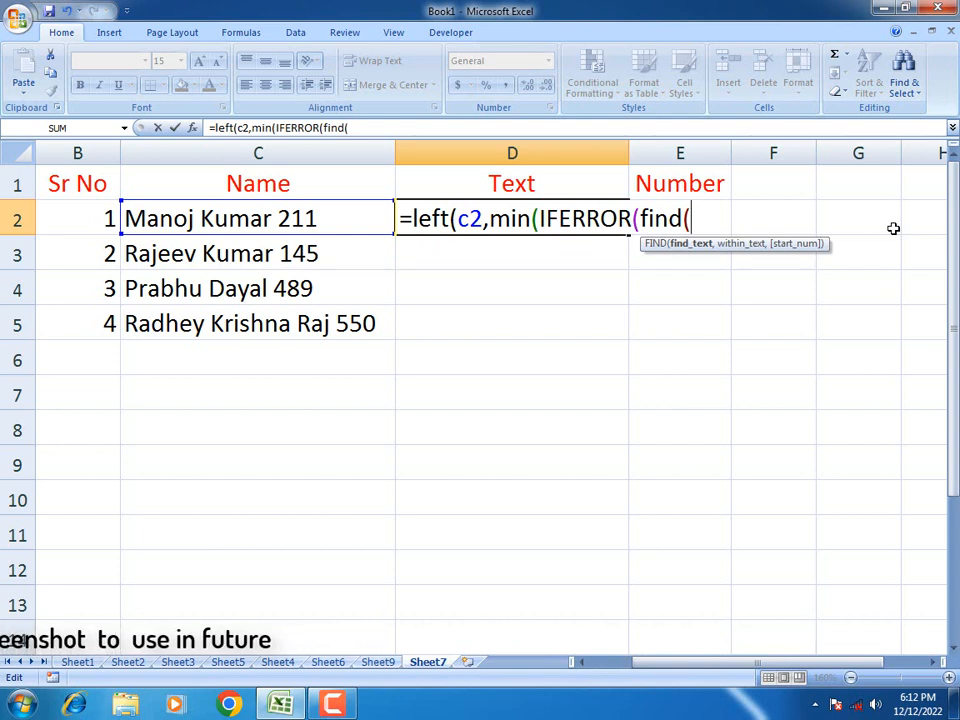
- Give FIND the digit array {0,1,2,3,4,5,6,7,8,9} as the search text and C2 as the text searched within
{"action": "type", "text": "{"}
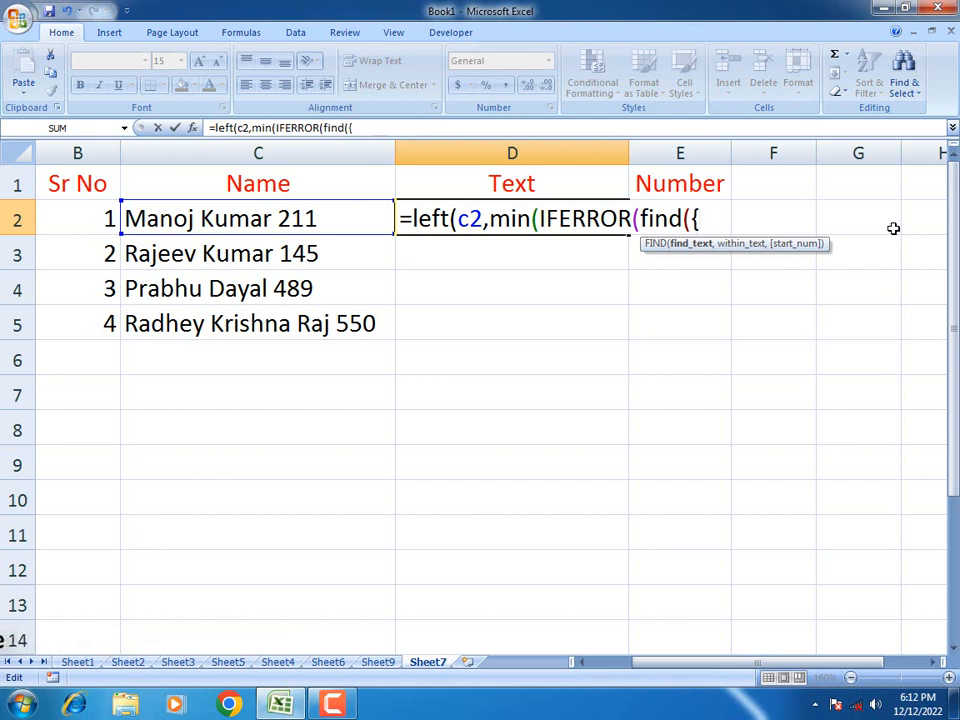
{"action": "type", "text": "0,1"}
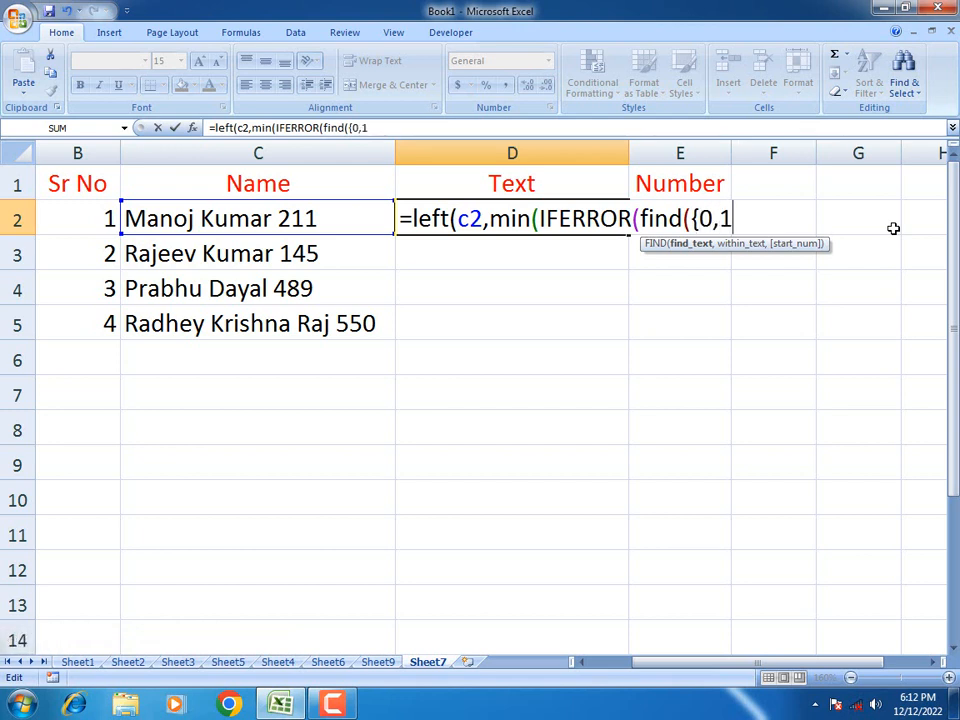
{"action": "type", "text": "2"}
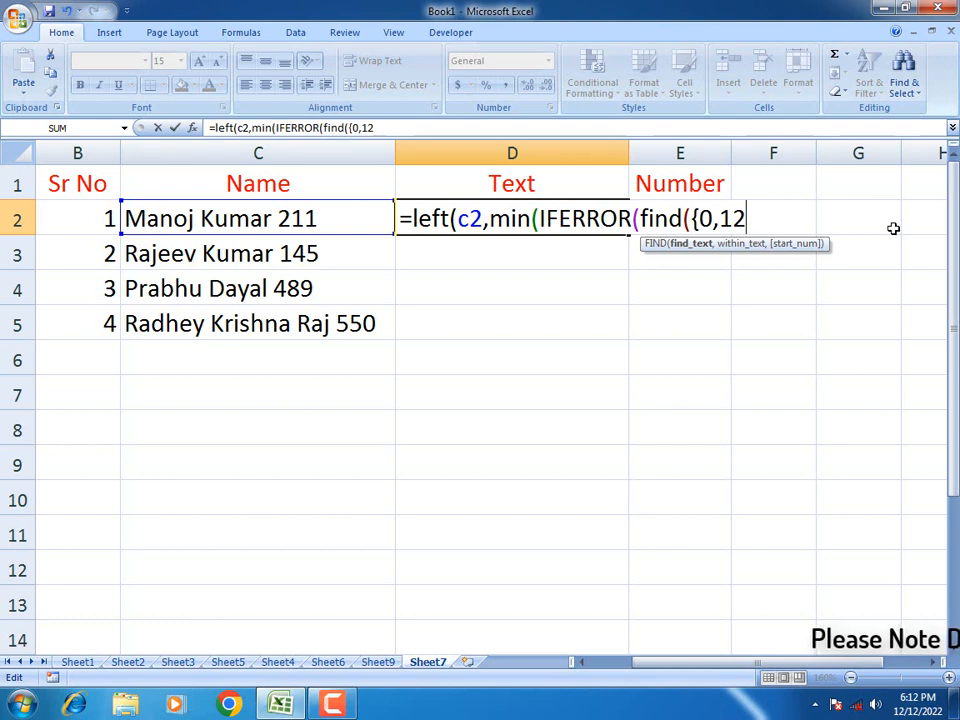
{"action": "key", "text": "BackSpace"}
{"action": "type", "text": ","}
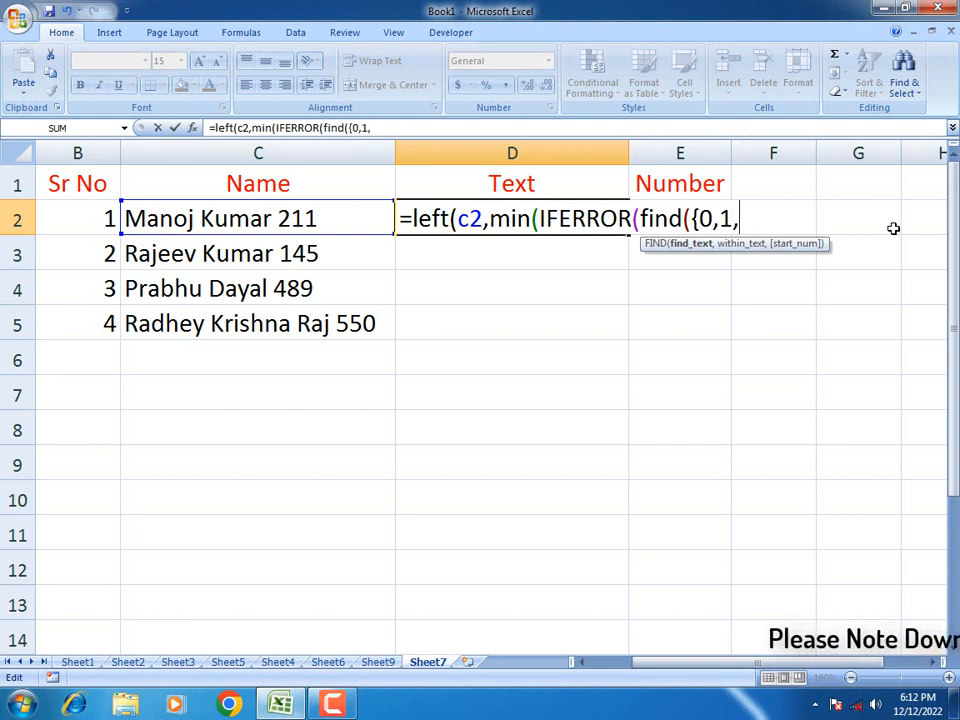
{"action": "type", "text": "2,3"}
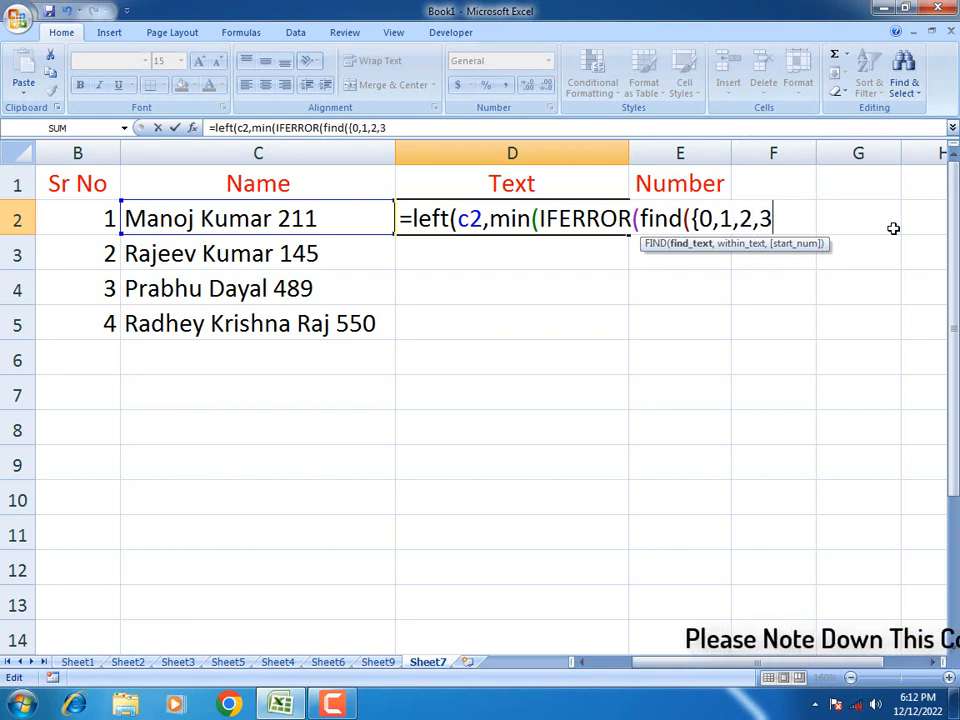
{"action": "type", "text": ",4,"}
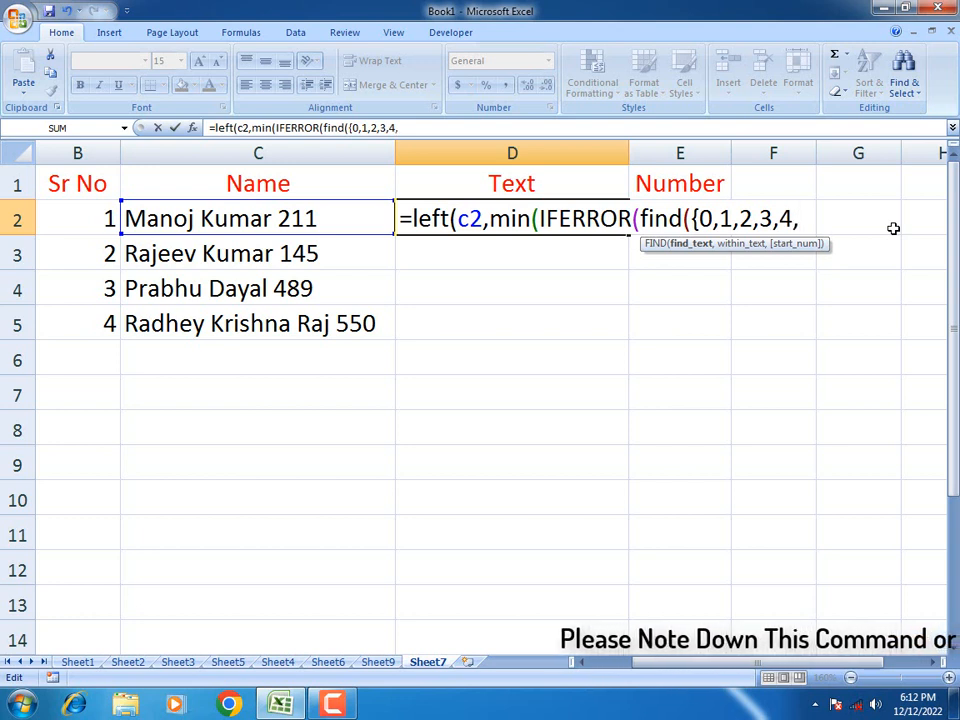
{"action": "type", "text": "5,6,"}
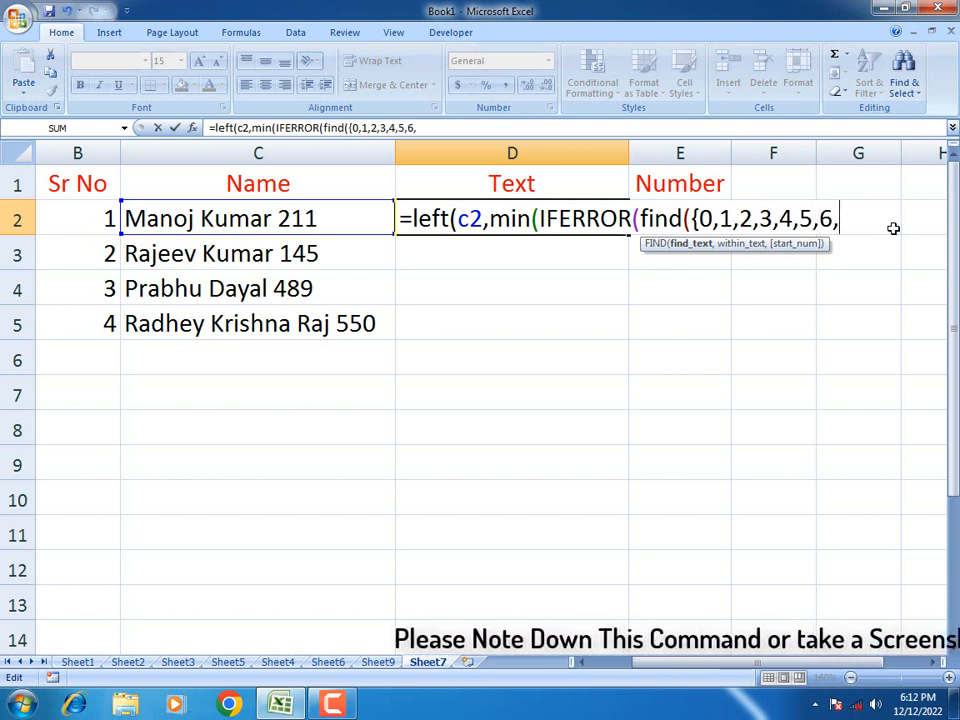
{"action": "type", "text": "7,"}
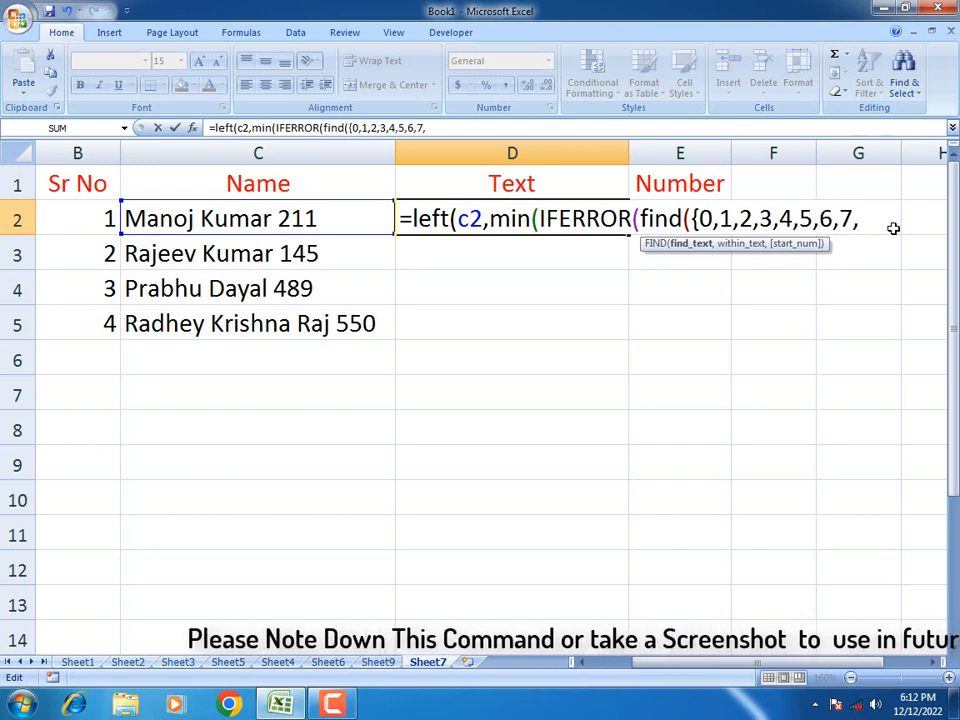
{"action": "type", "text": "8,9"}
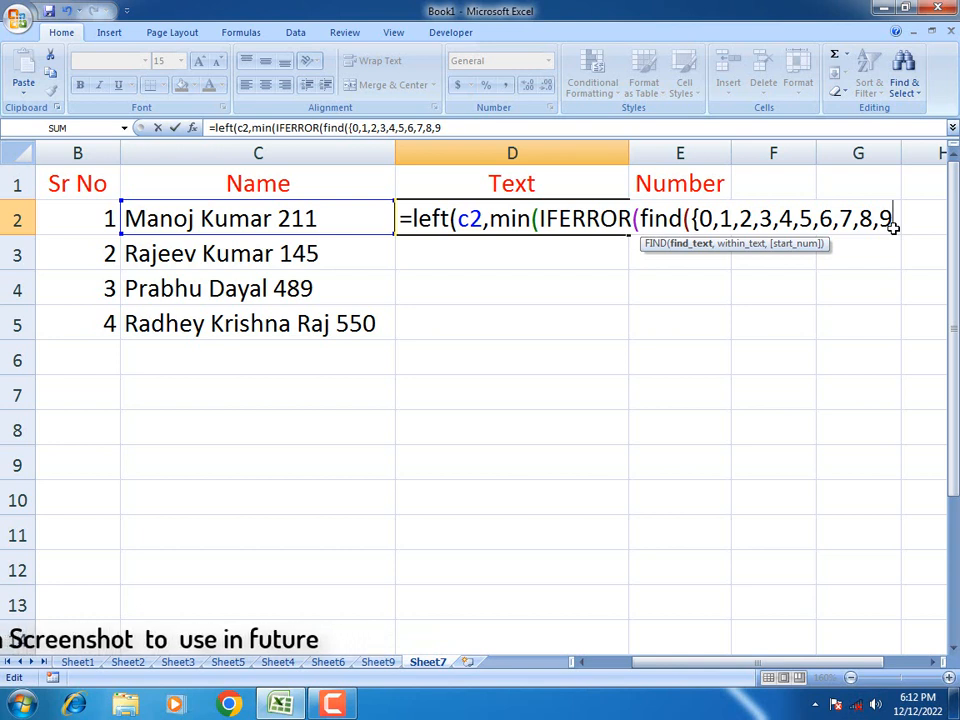
{"action": "type", "text": "},"}
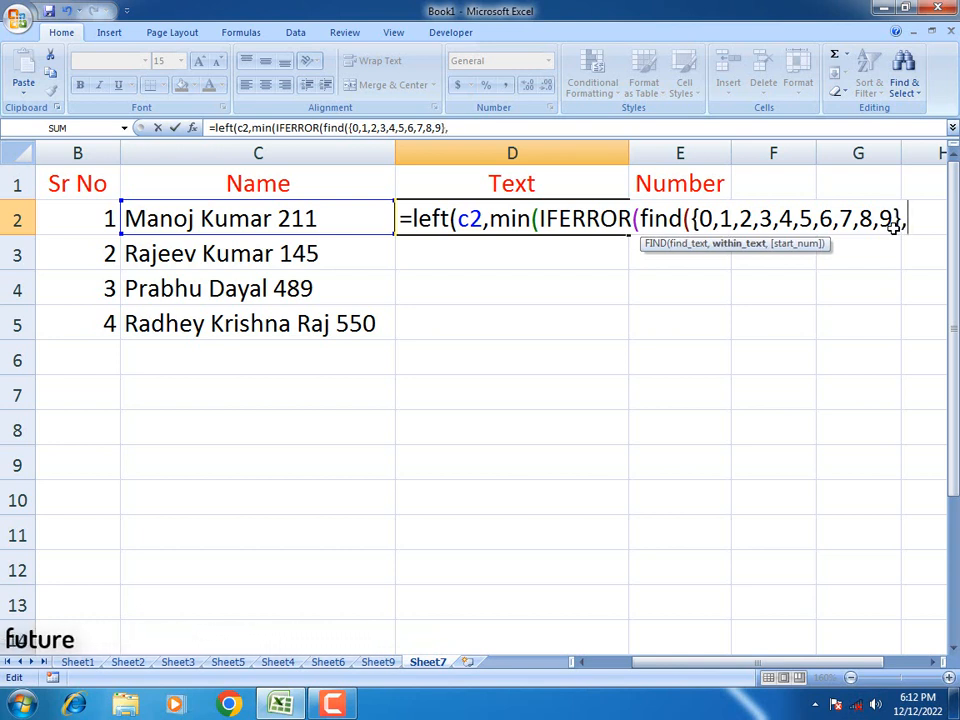
{"action": "type", "text": "c2"}
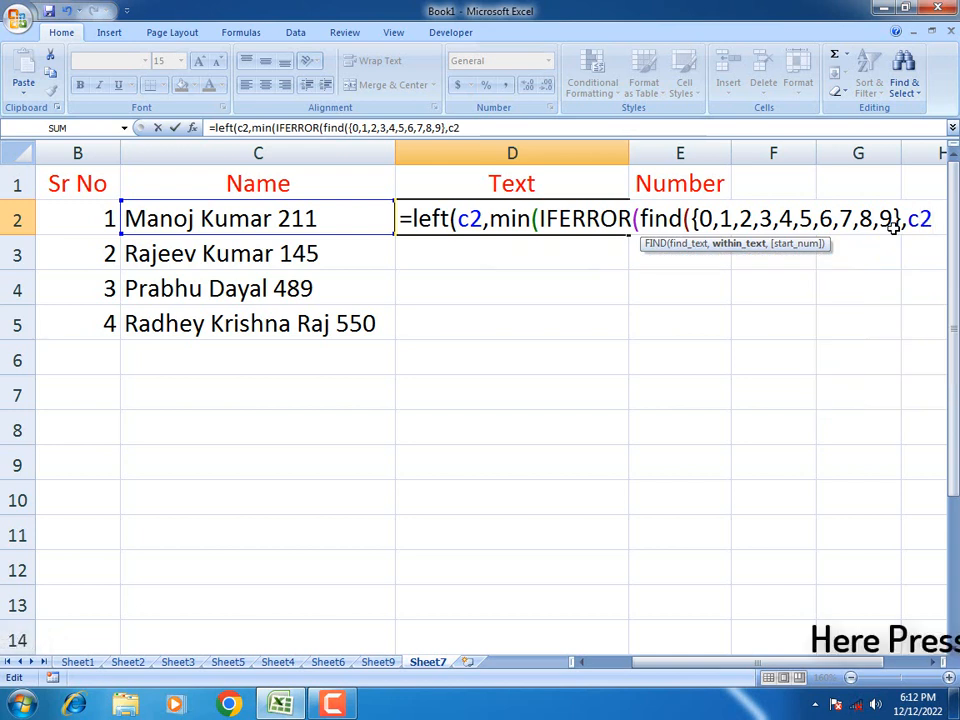
- Finish the D2 formula with " " as IFERROR's fallback value and -1 after MIN, and enter it as an array formula
{"action": "type", "text": "),"}
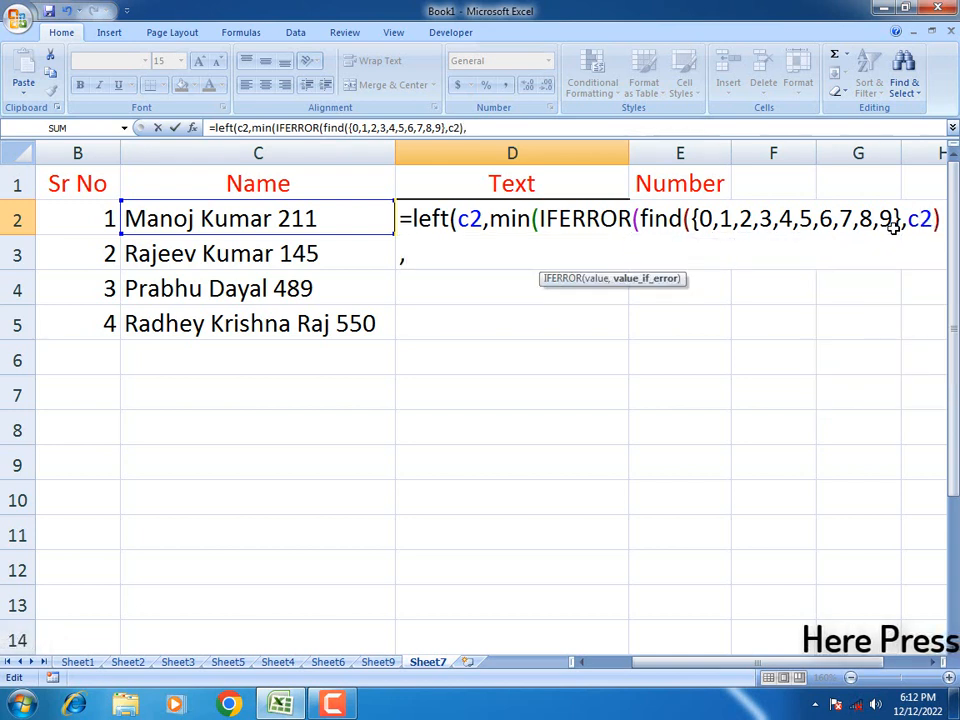
{"action": "type", "text": "\" \""}
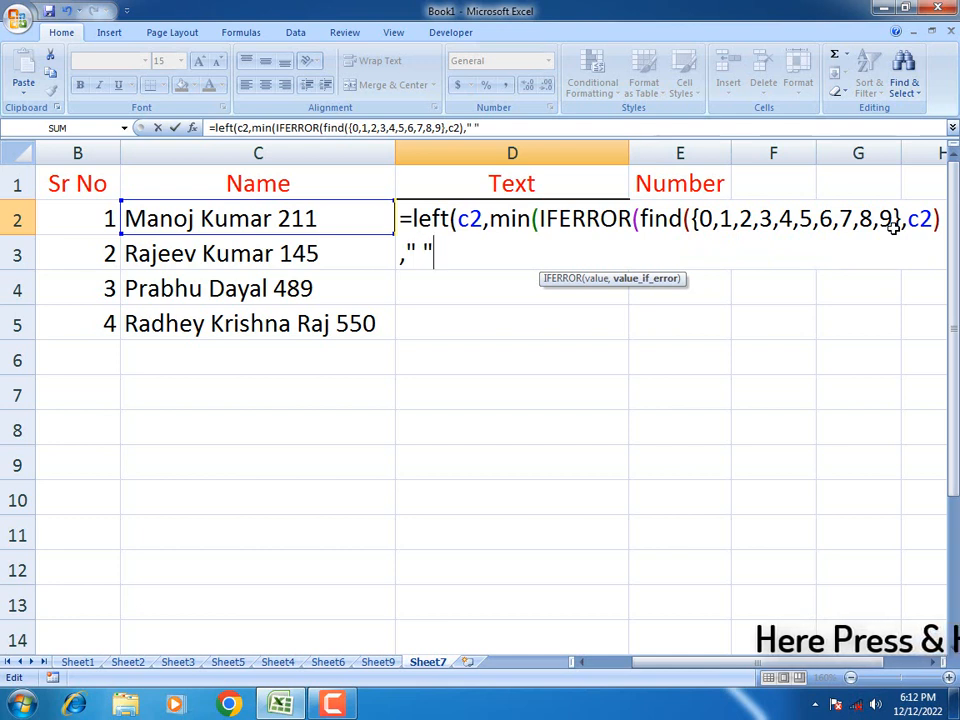
{"action": "type", "text": "))"}
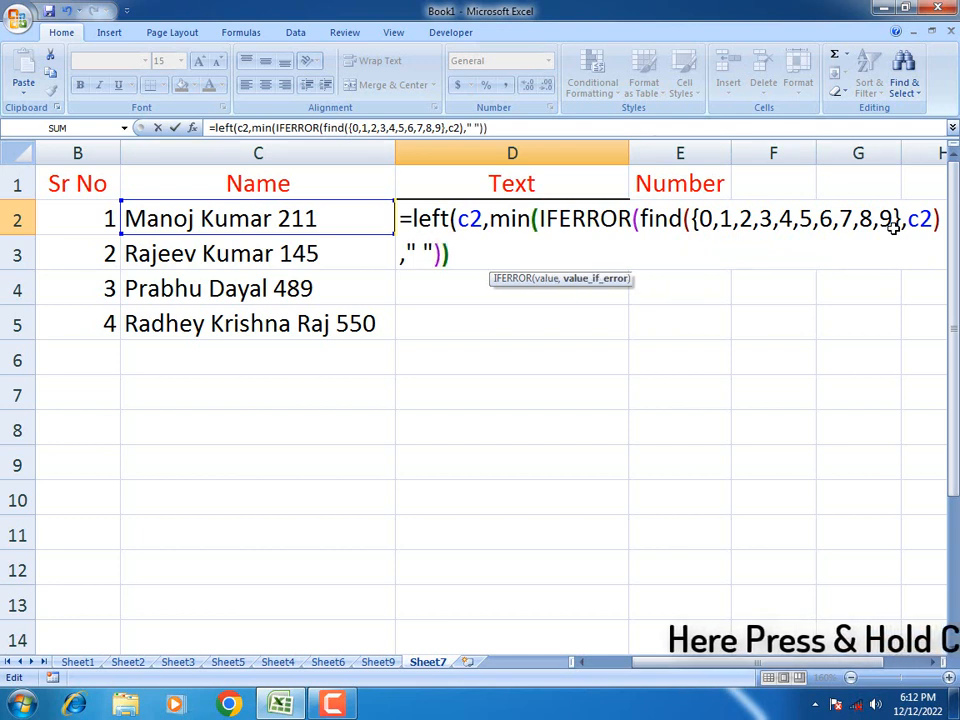
{"action": "type", "text": "-1"}
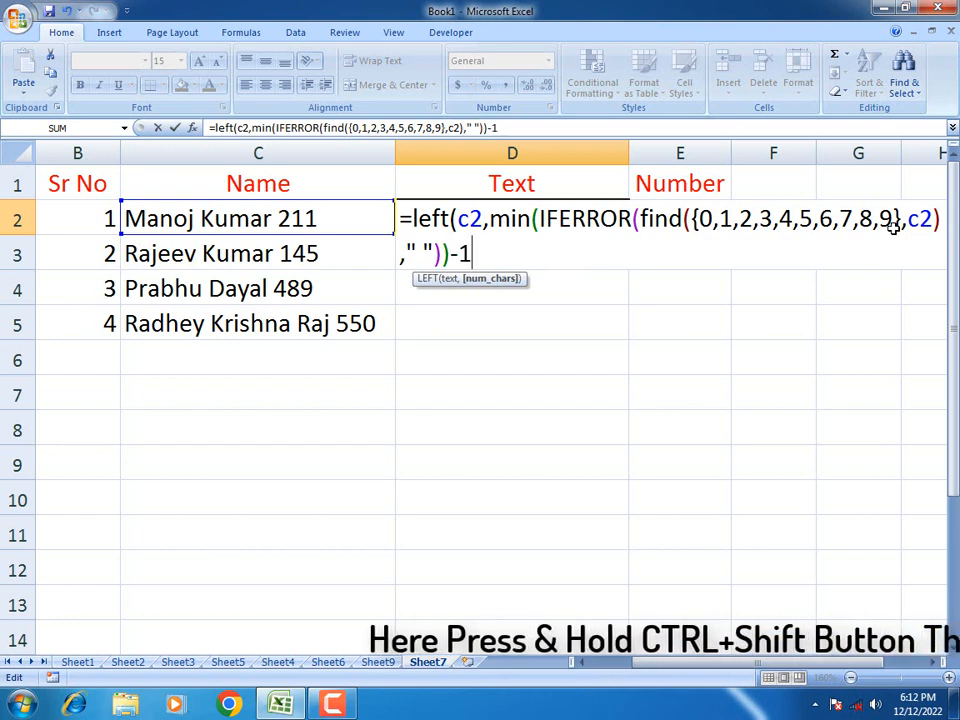
{"action": "type", "text": ")"}
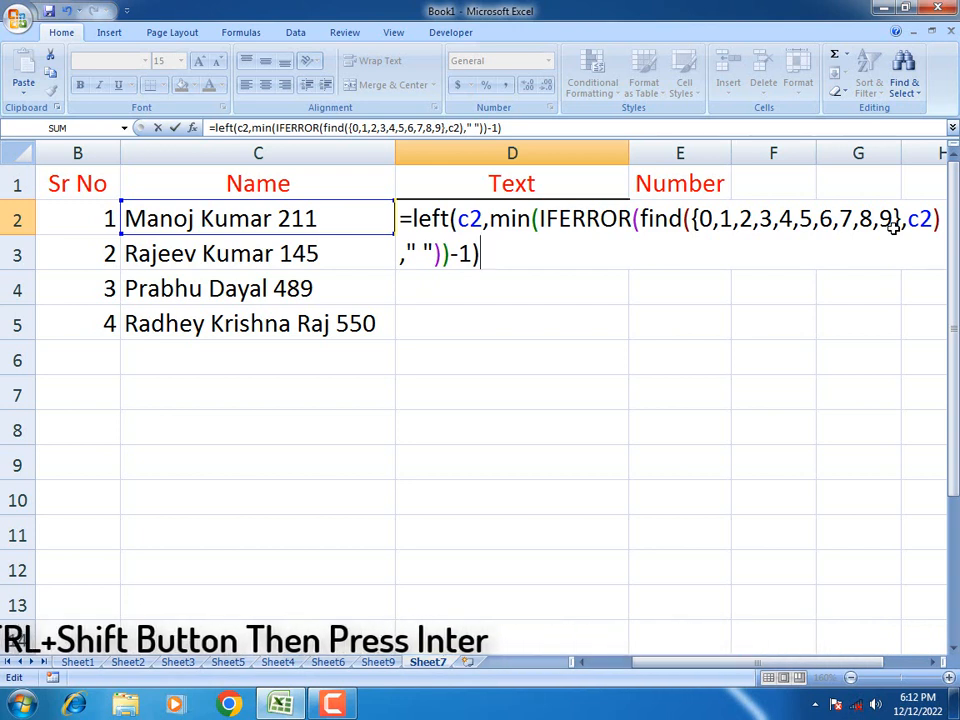
{"action": "key", "text": "ctrl+shift+Return"}
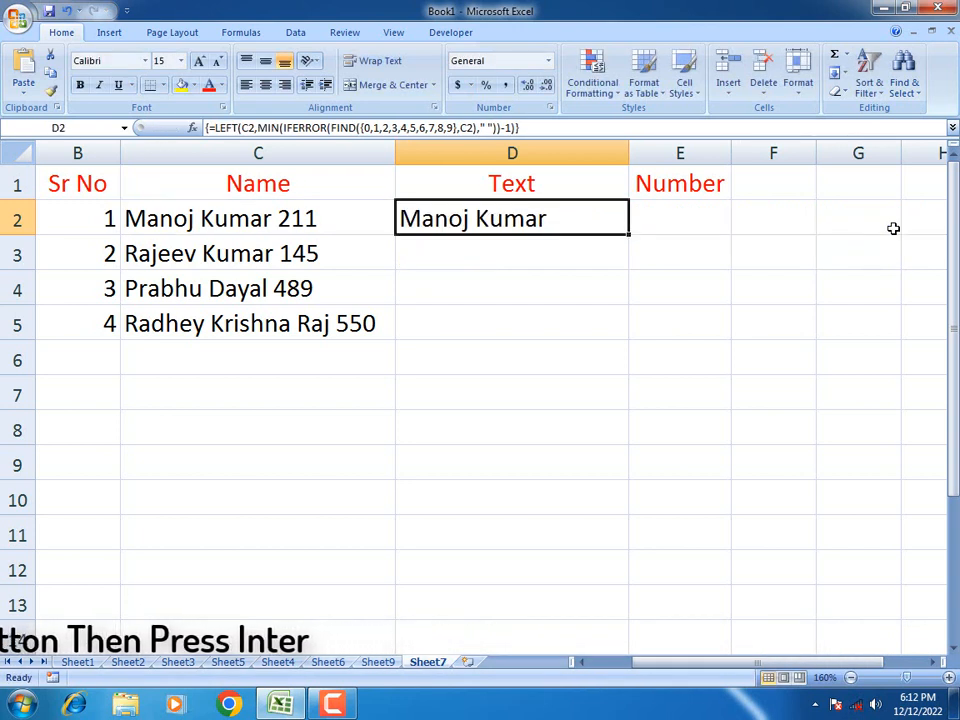
- Fill the D2 array formula down the Text column through D5
{"action": "left_click", "coordinate": [795, 264]}
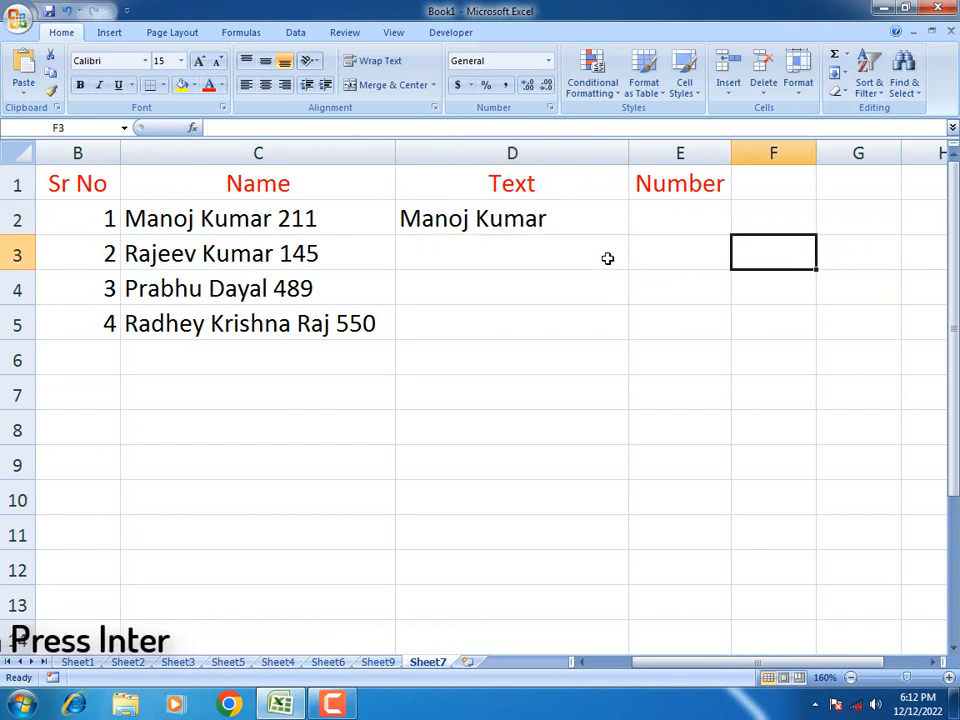
{"action": "left_click", "coordinate": [597, 224]}
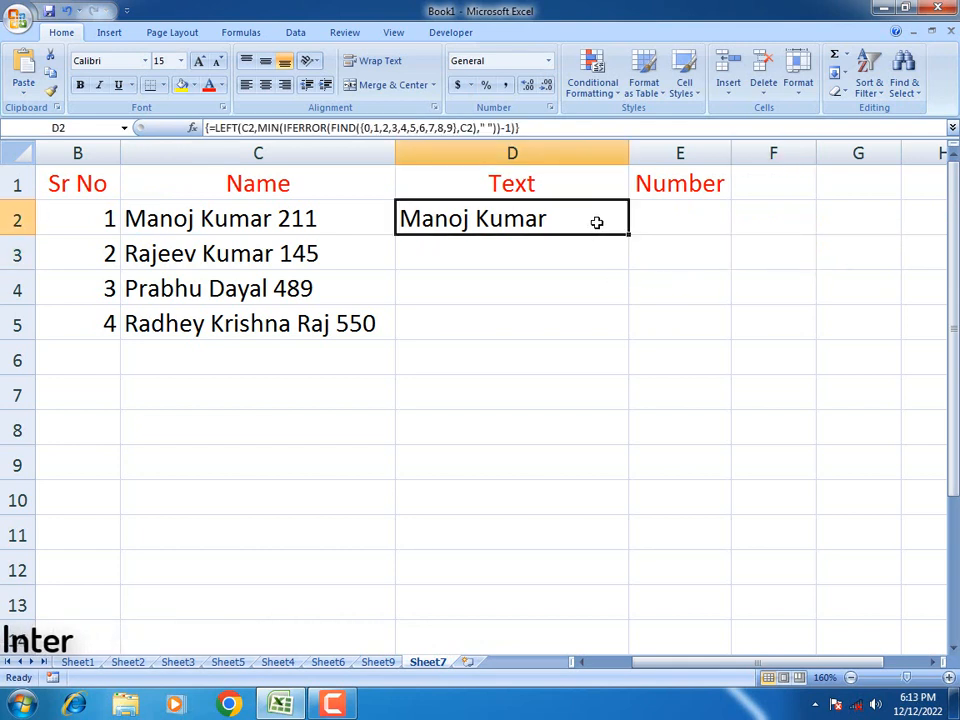
{"action": "left_click", "coordinate": [569, 280]}
{"action": "left_click", "coordinate": [584, 219]}
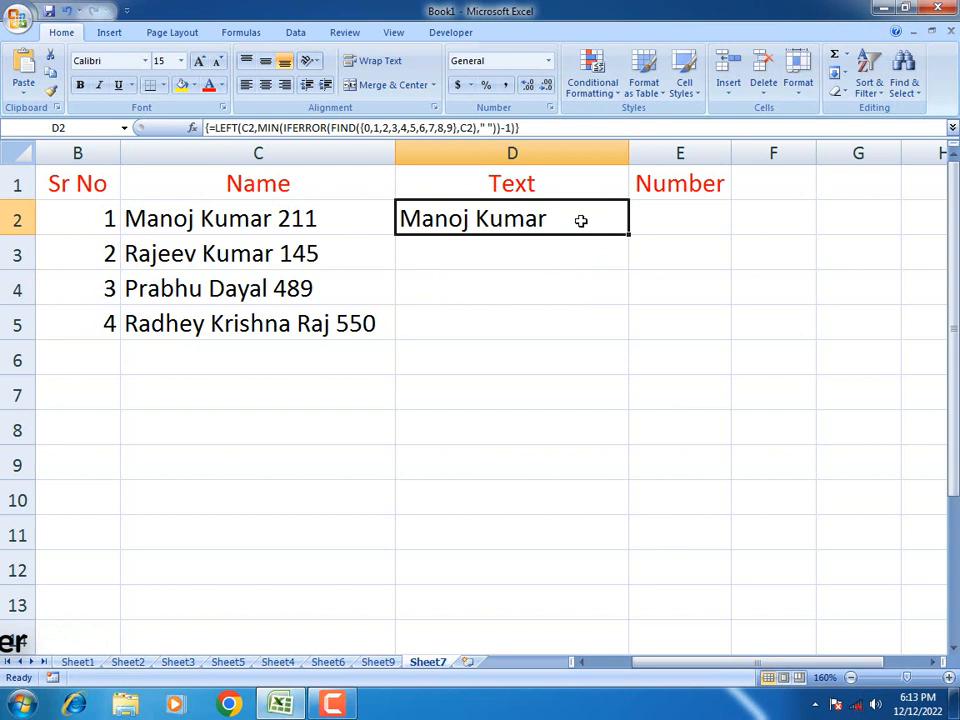
{"action": "double_click", "coordinate": [631, 233]}
{"action": "left_click", "coordinate": [713, 299]}
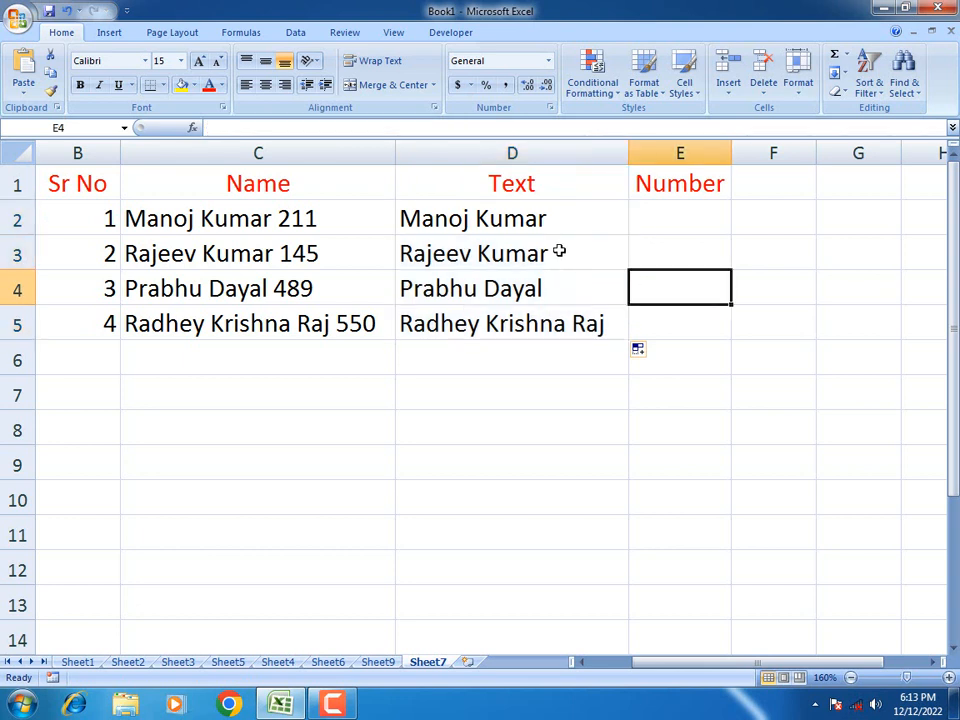
- Test the Text column's extraction on a new row by entering "I am the best 12346" in Name cell C6
{"action": "left_click", "coordinate": [339, 344]}
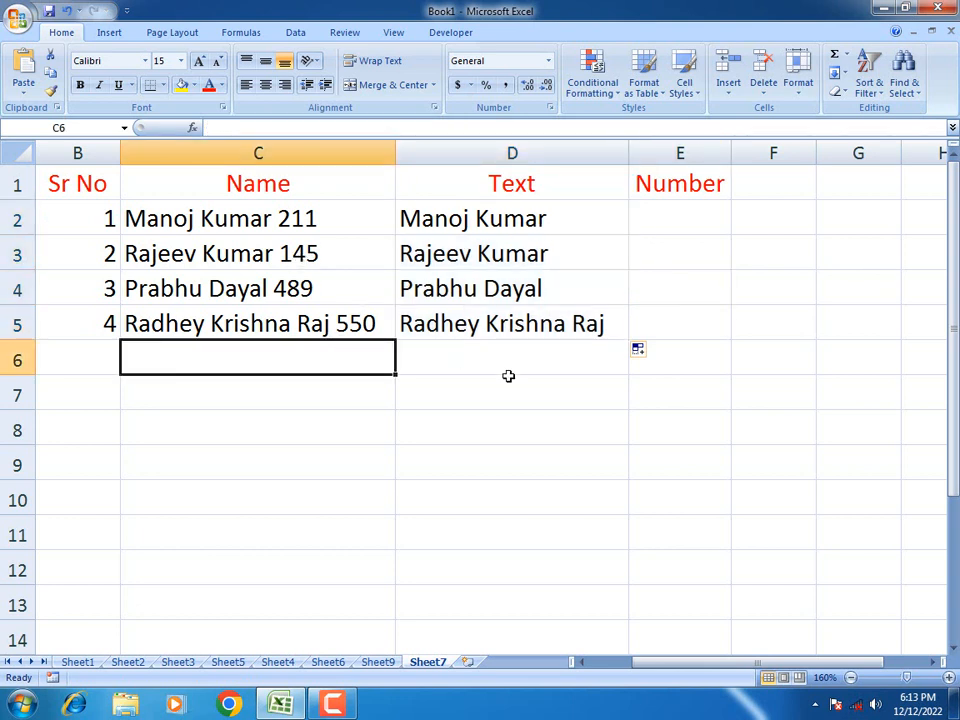
{"action": "type", "text": "I"}
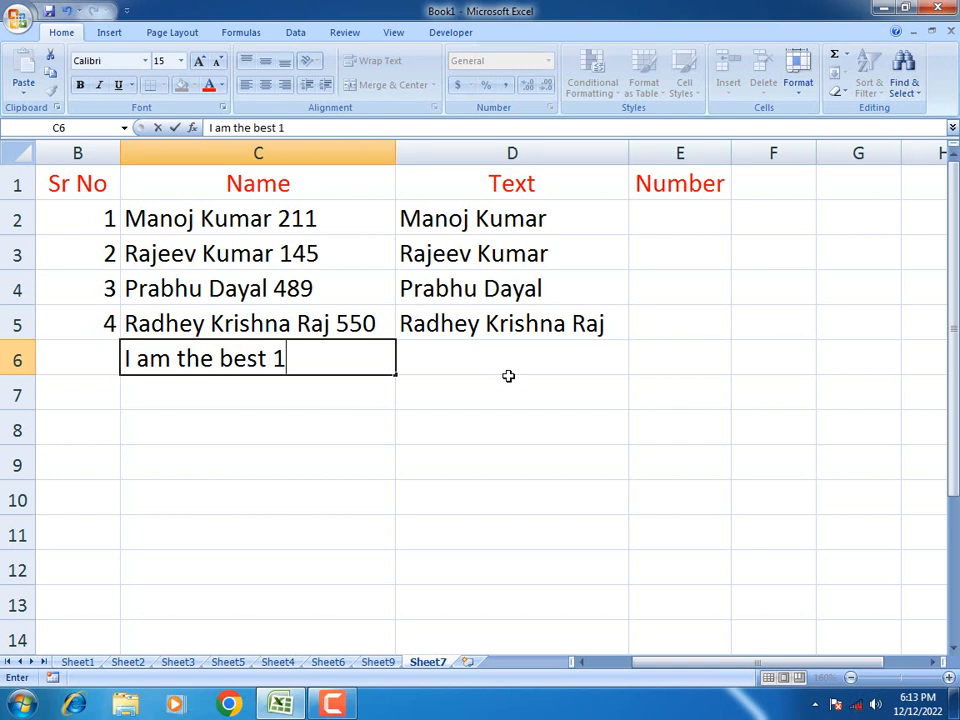
{"action": "type", "text": "am the best 12346"}
{"action": "left_click", "coordinate": [508, 374]}
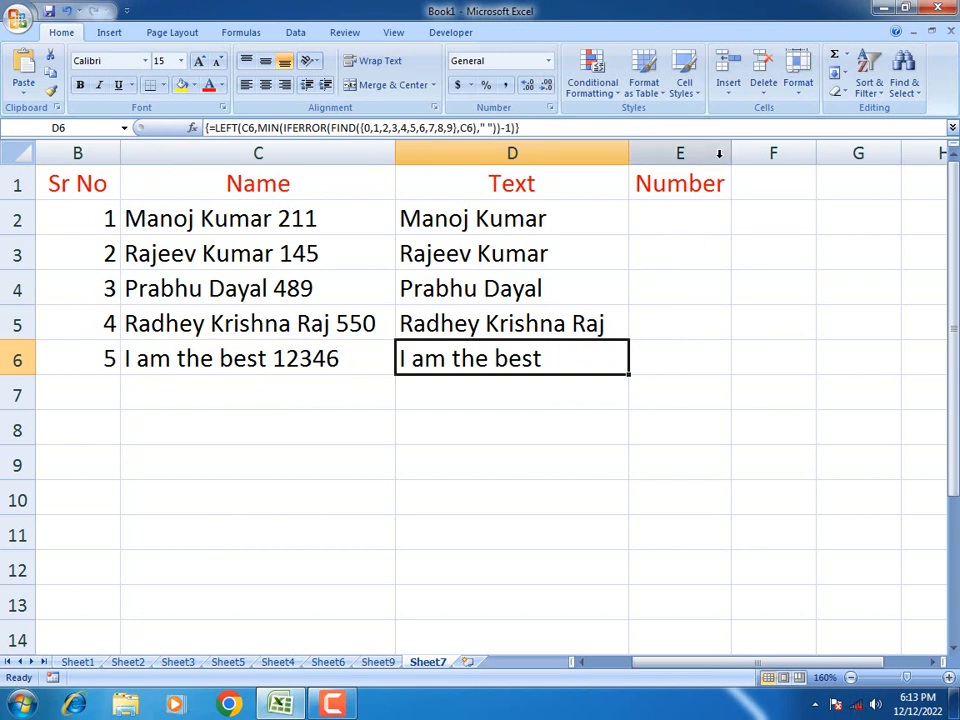
- Enter the formula =SUBSTITUTE(C2,D2," ") in cell E2 of the Number column
{"action": "left_click", "coordinate": [697, 205]}
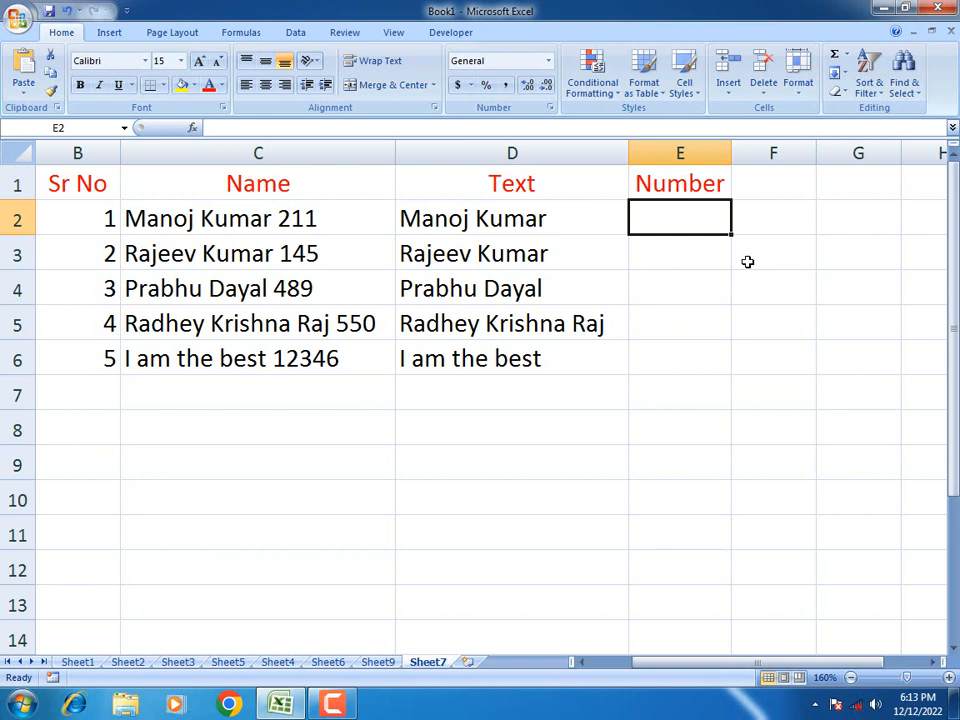
{"action": "type", "text": "=su"}
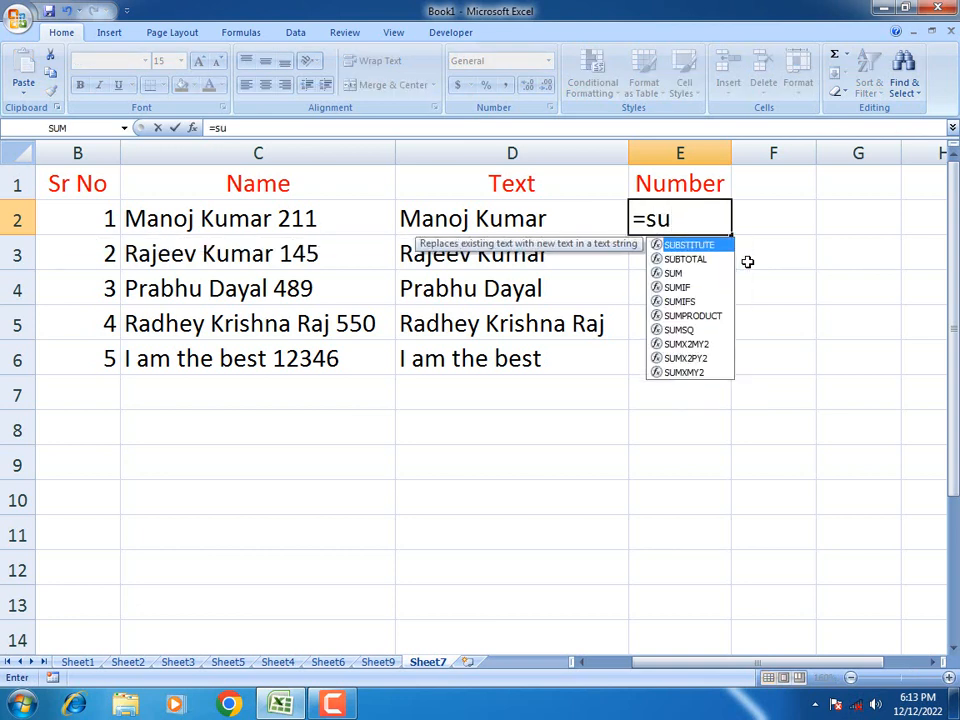
{"action": "double_click", "coordinate": [716, 247]}
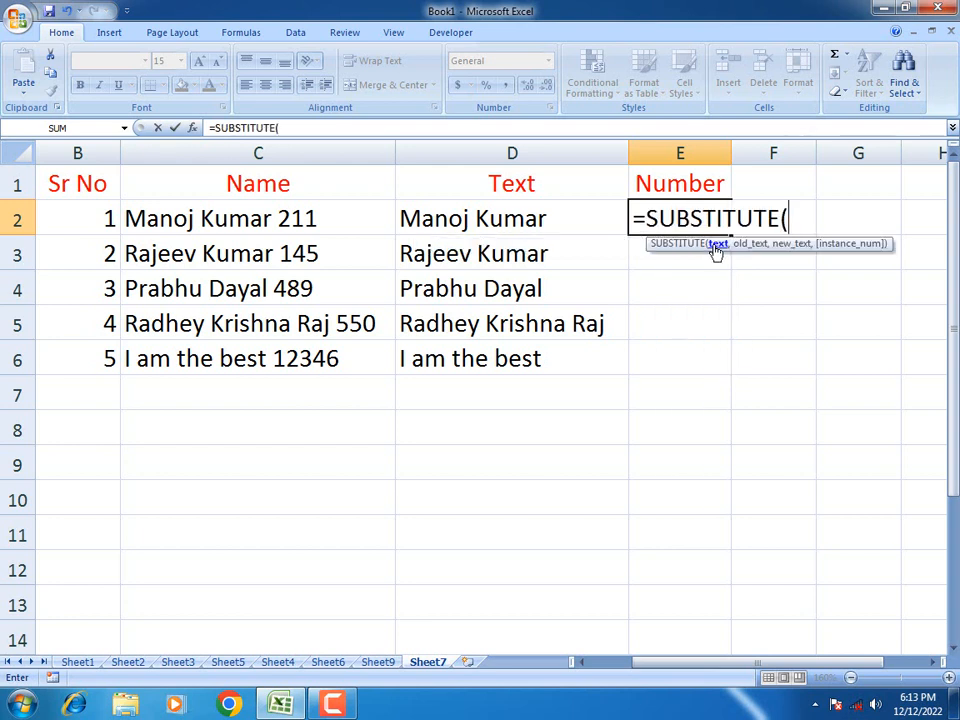
{"action": "left_click", "coordinate": [283, 219]}
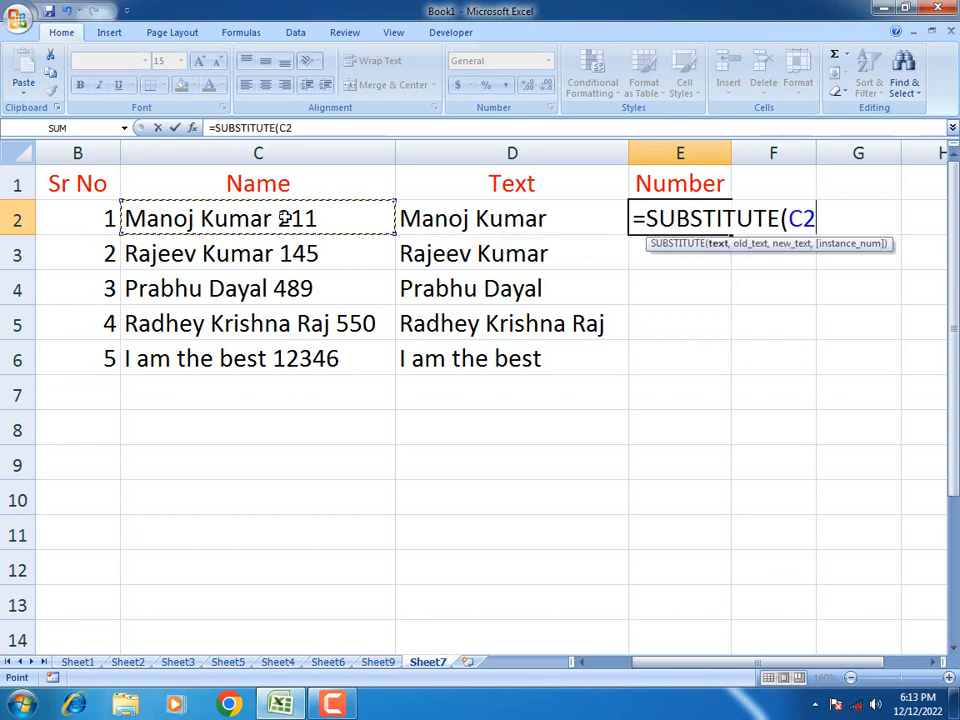
{"action": "type", "text": ","}
{"action": "left_click", "coordinate": [508, 219]}
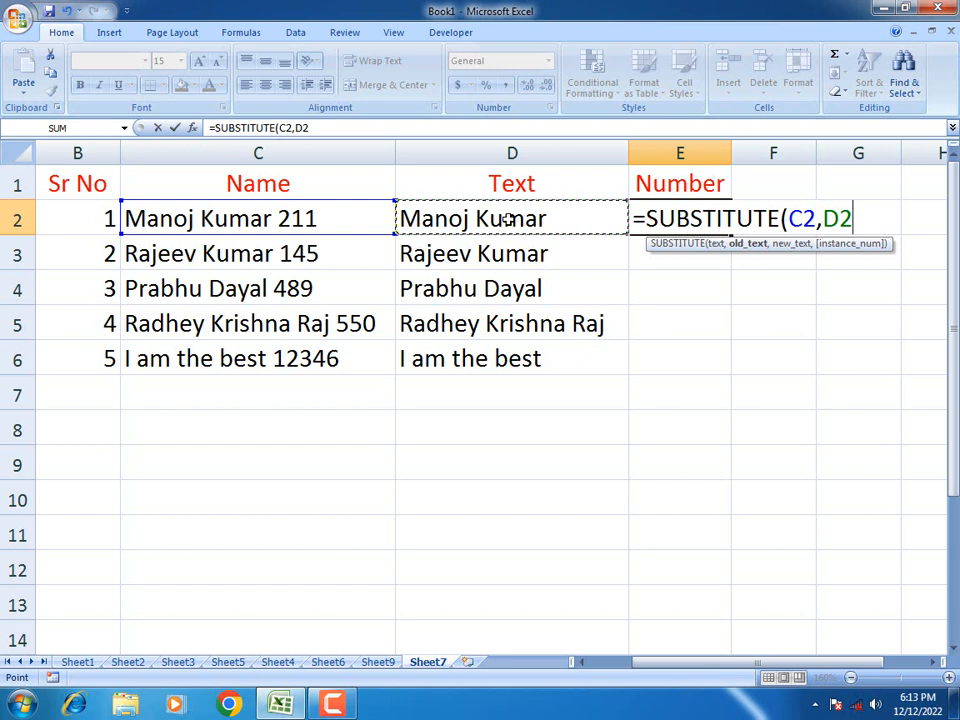
{"action": "type", "text": ","}
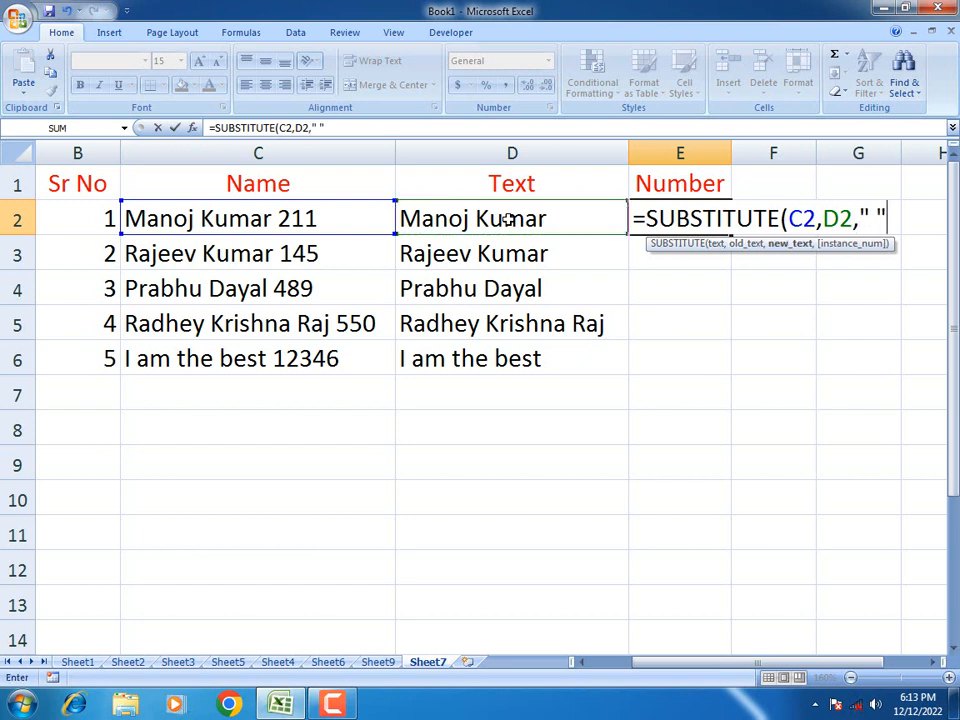
{"action": "type", "text": "\" \")"}
{"action": "key", "text": "Return"}
{"action": "left_click", "coordinate": [696, 208]}
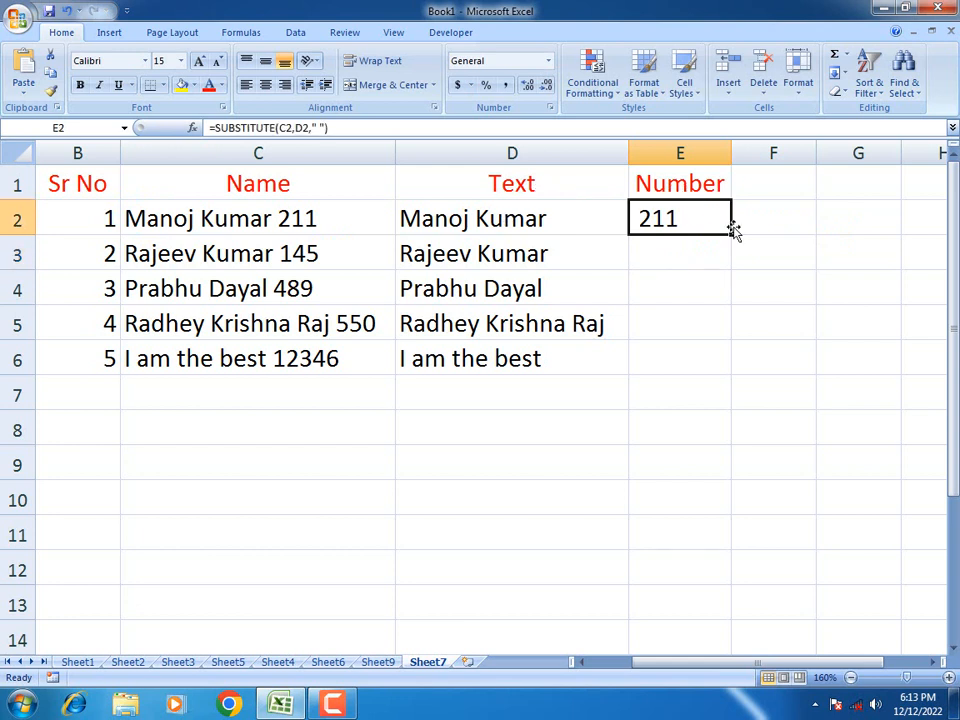
- Fill the E2 SUBSTITUTE formula down the Number column through E6
{"action": "double_click", "coordinate": [732, 233]}
{"action": "left_click", "coordinate": [819, 353]}
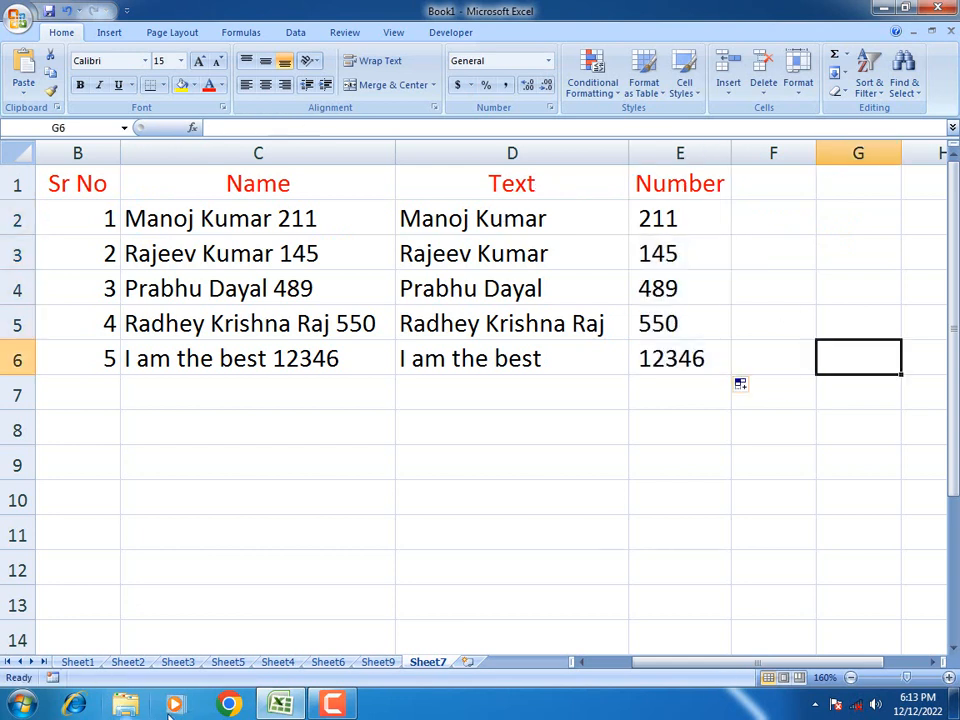
{"action": "left_click", "coordinate": [301, 406]}
{"action": "left_click_drag", "start_coordinate": [745, 664], "coordinate": [692, 671]}
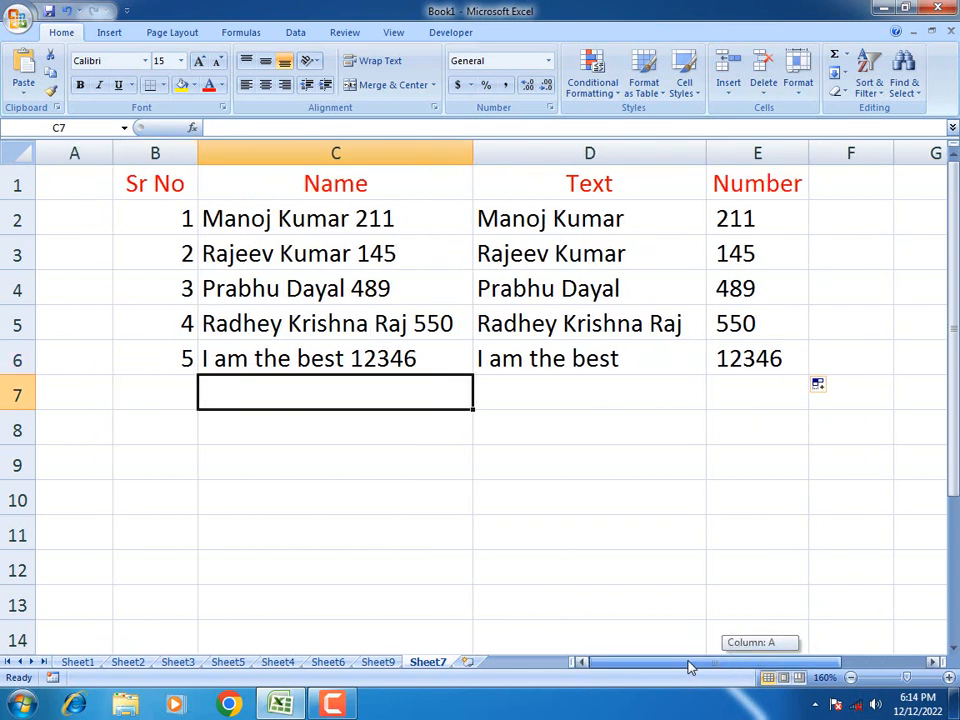
{"action": "left_click", "coordinate": [528, 485]}
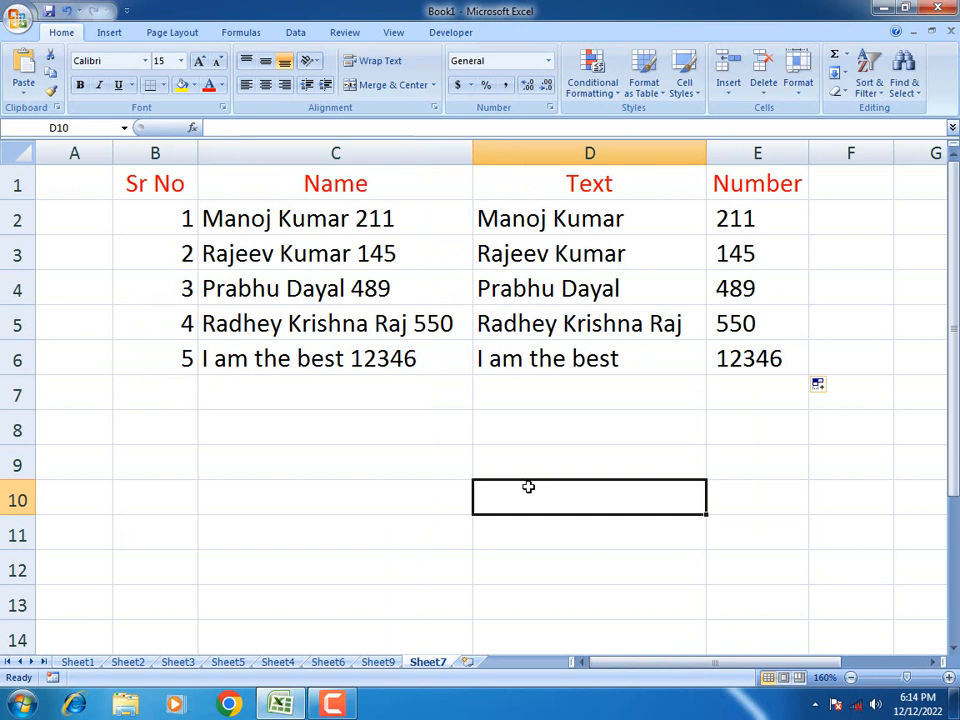
{"action": "left_click", "coordinate": [538, 442]}
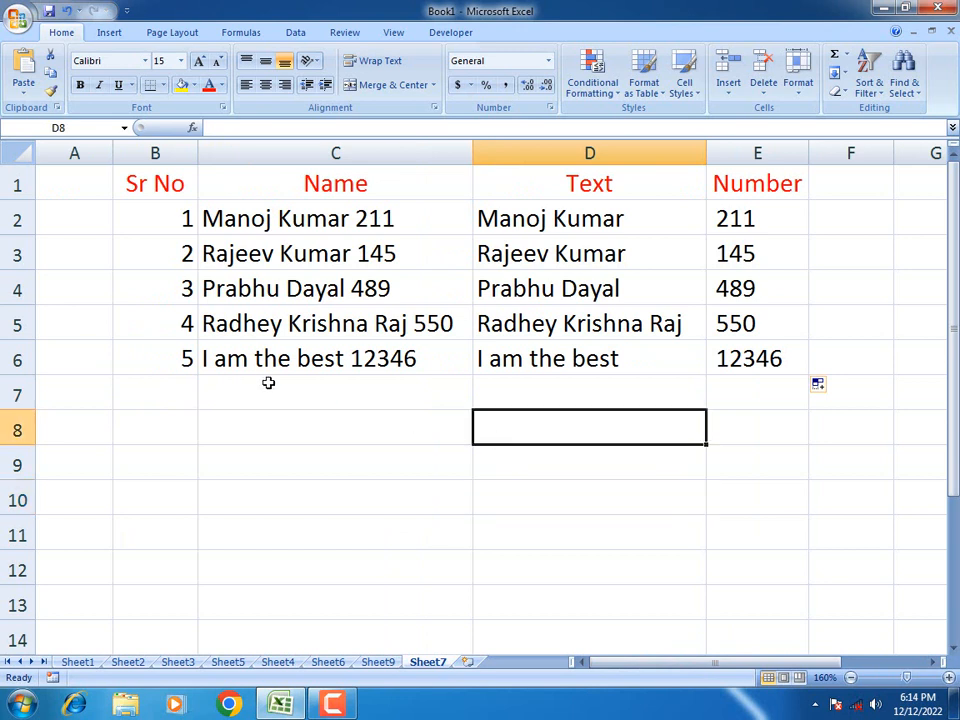
{"action": "left_click", "coordinate": [326, 456]}
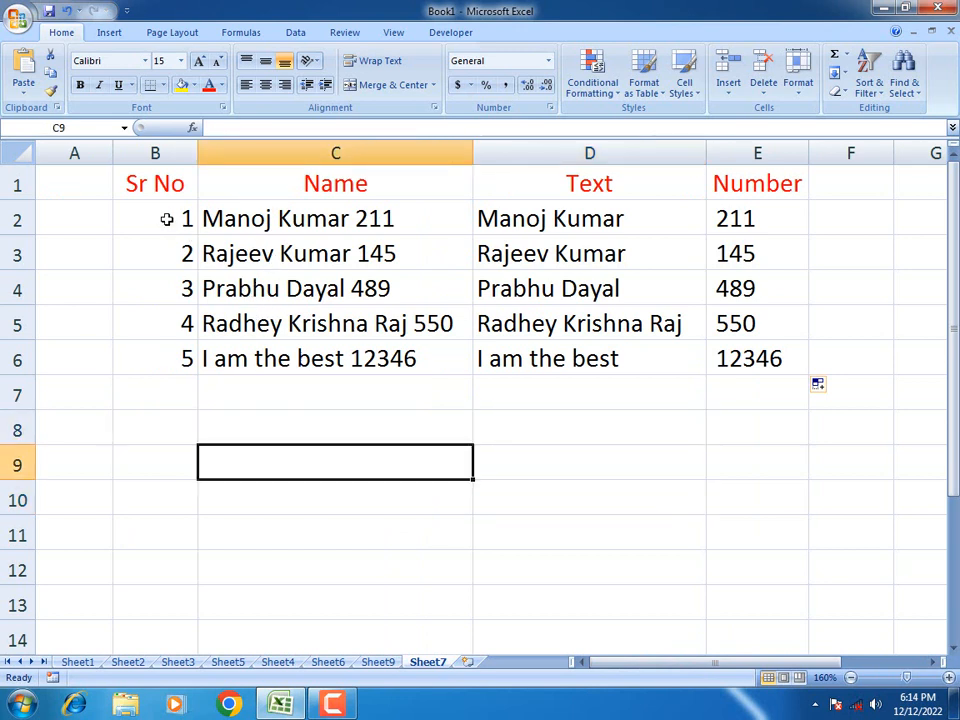
{"action": "left_click_drag", "start_coordinate": [166, 219], "coordinate": [746, 332]}
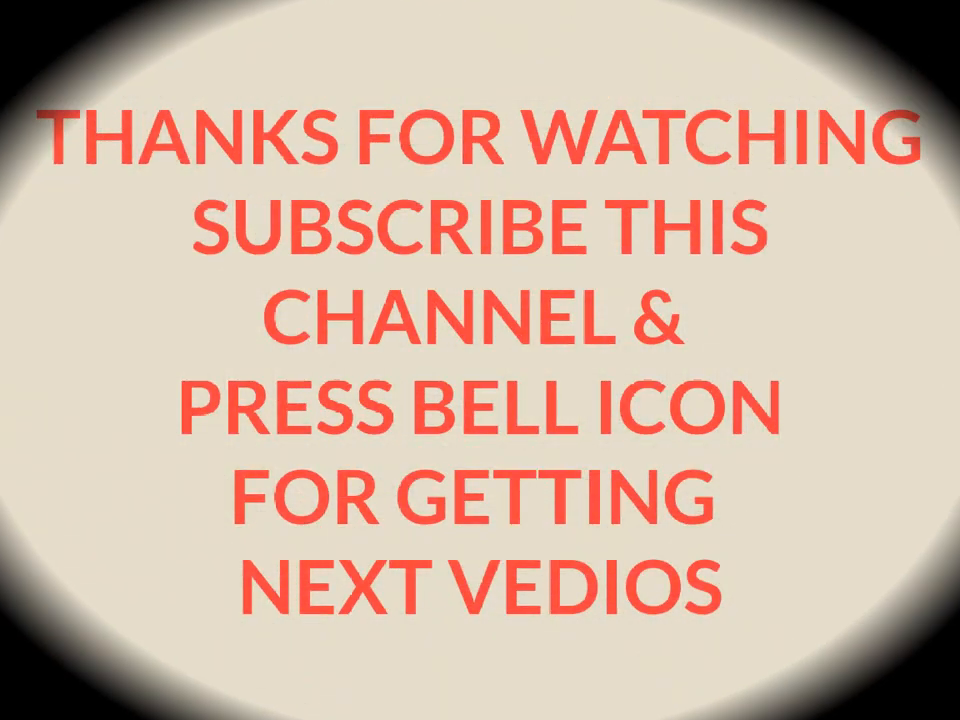